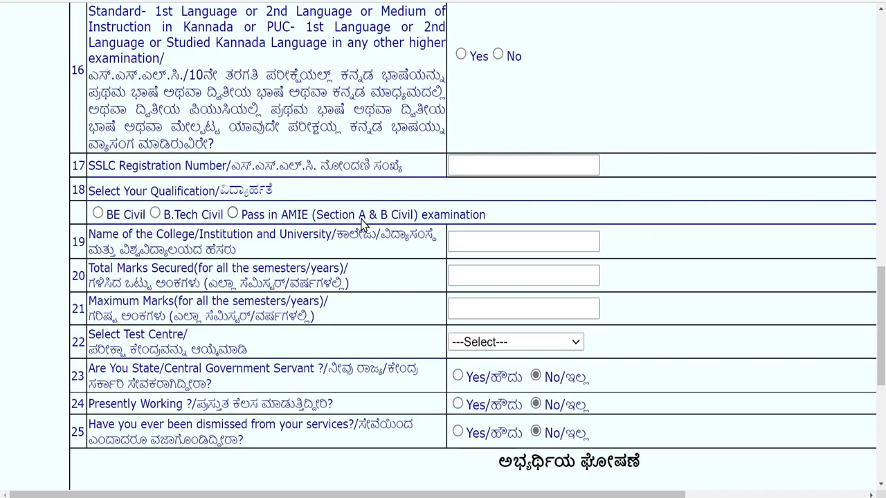
- Set the post to Assistant Engineer(Electrical) and examine the qualification options offered for it
scroll(361, 224, up, 15)
scroll(362, 224, up, 5)
click(475, 200)
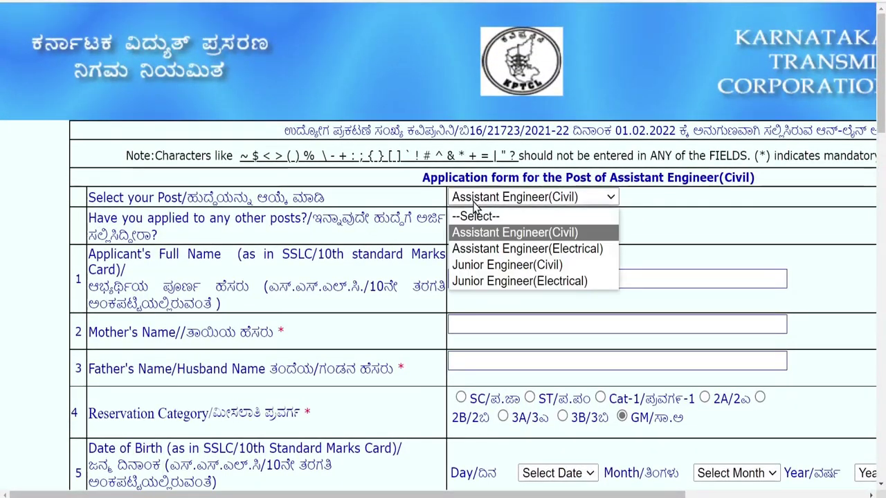
click(491, 249)
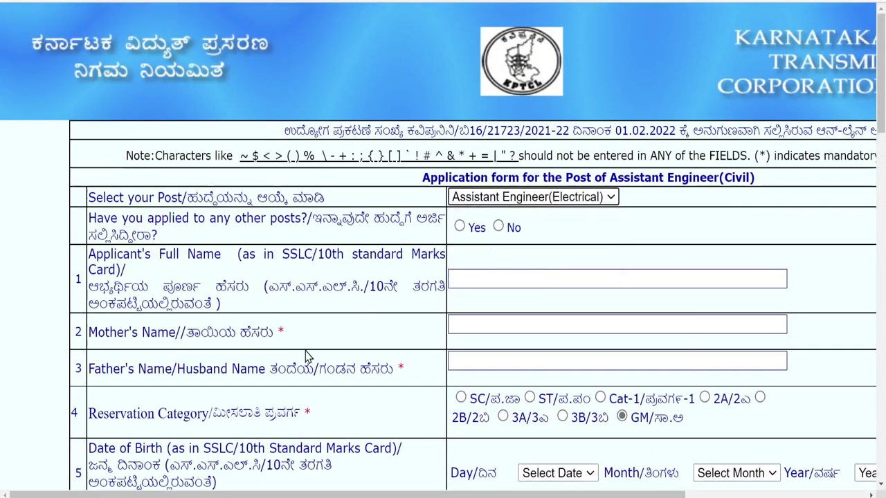
scroll(305, 350, down, 8)
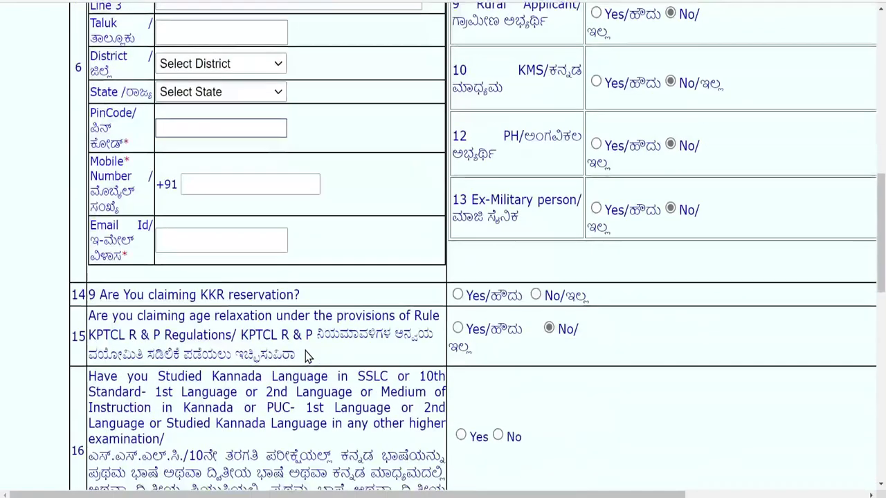
scroll(305, 354, down, 5)
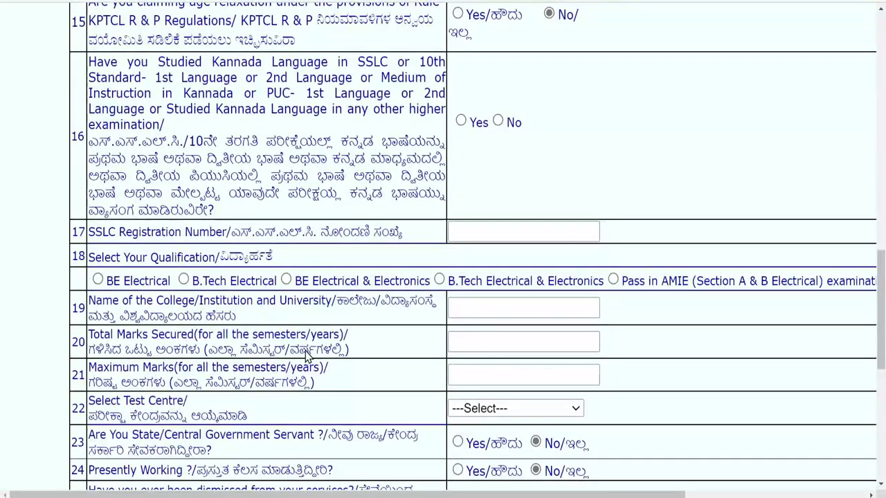
scroll(305, 355, right, 2)
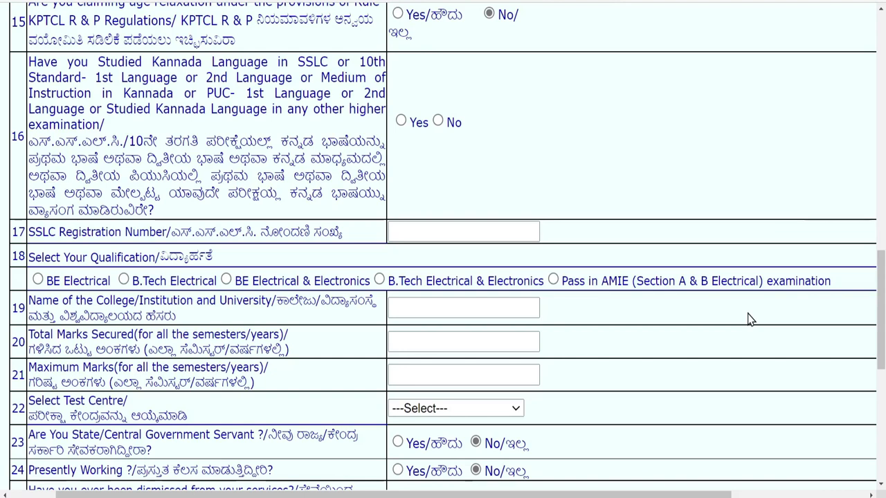
- Change the post to Junior Engineer(Civil) and examine the qualification required in the form
scroll(607, 239, up, 10)
scroll(607, 224, down, 1)
click(530, 201)
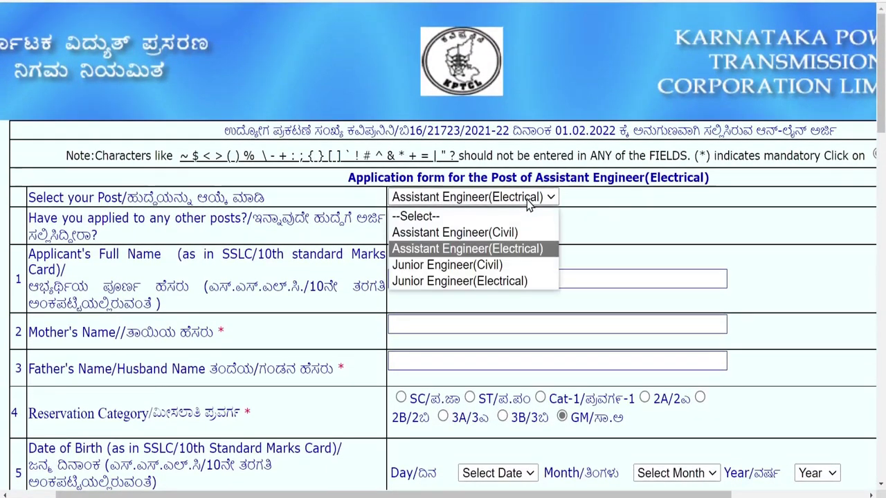
click(486, 269)
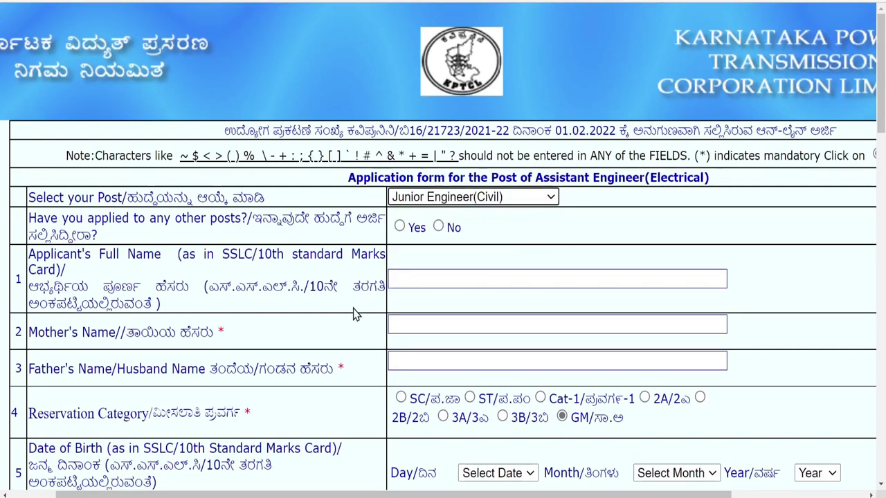
scroll(353, 313, down, 3)
scroll(353, 314, down, 7)
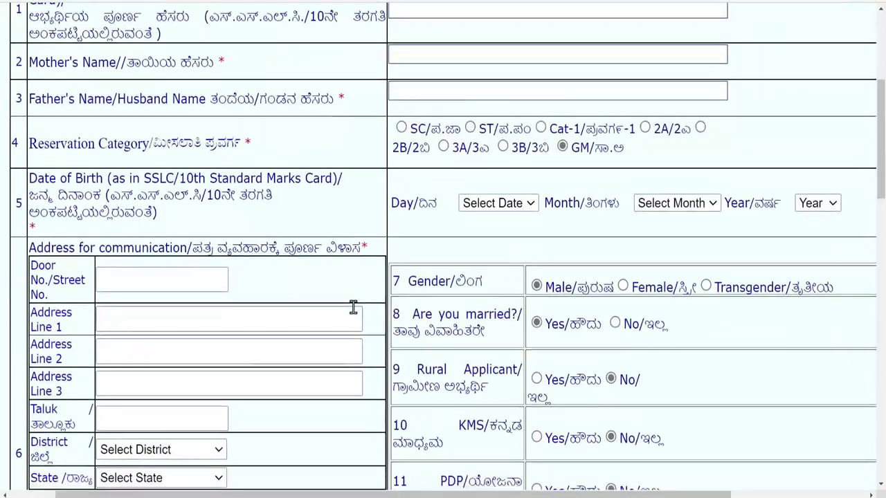
scroll(352, 314, down, 6)
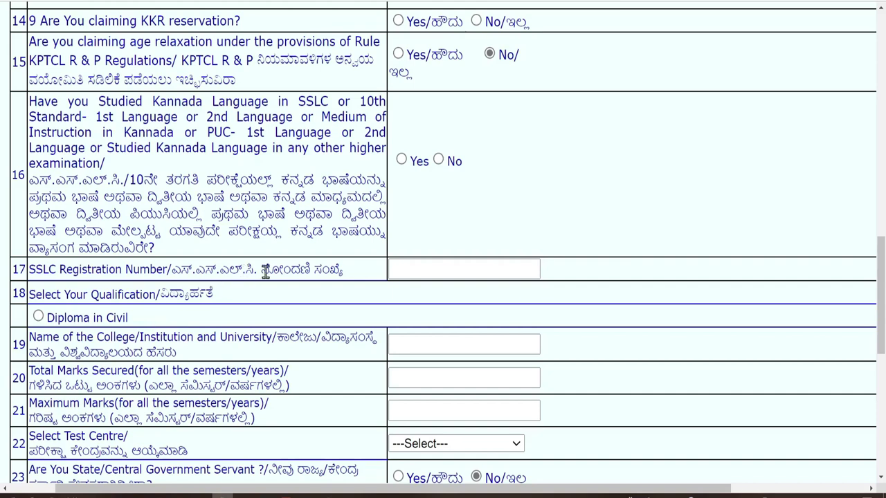
- Switch the post to Junior Engineer(Electrical) and examine its qualification choices
scroll(265, 272, up, 12)
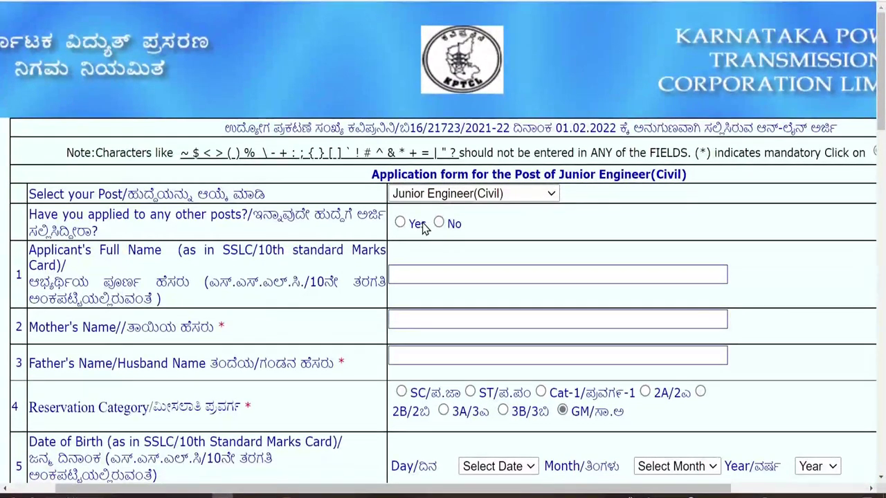
click(414, 194)
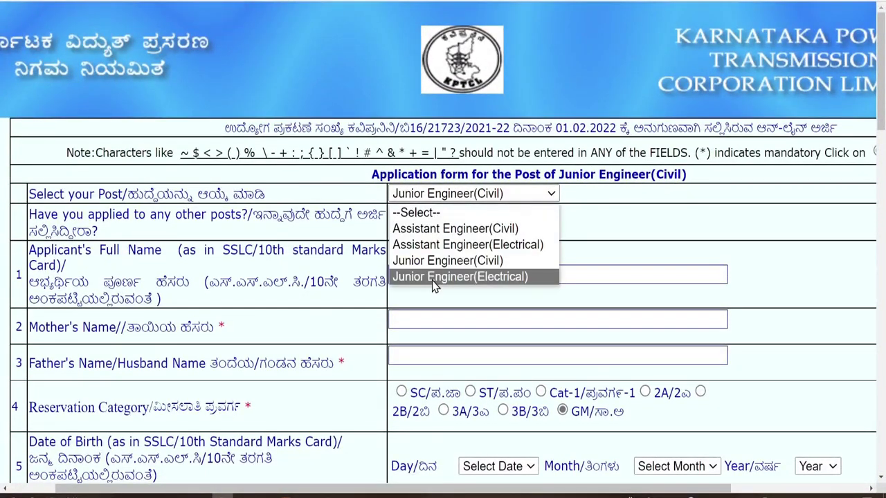
click(432, 276)
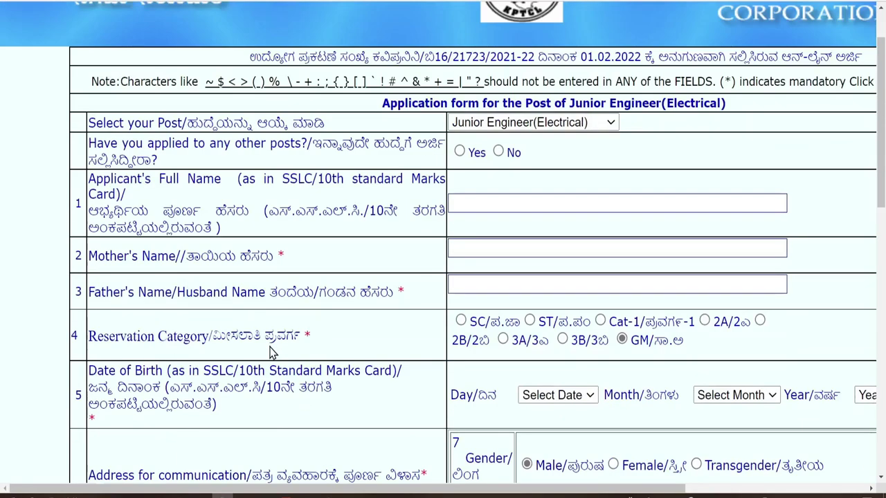
scroll(270, 352, down, 10)
scroll(270, 351, right, 1)
scroll(204, 267, down, 1)
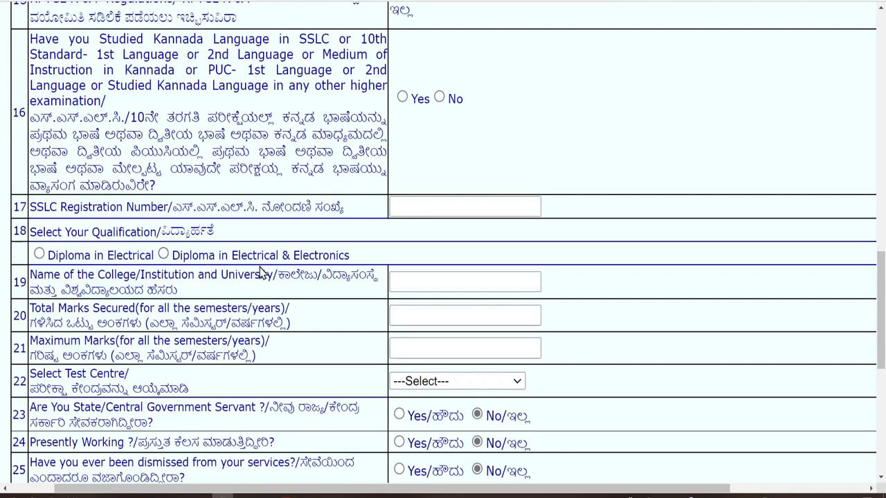
- Open the Junior Assistant application form, select Junior Assistant as the post, and examine its fields and qualification options
scroll(261, 271, up, 5)
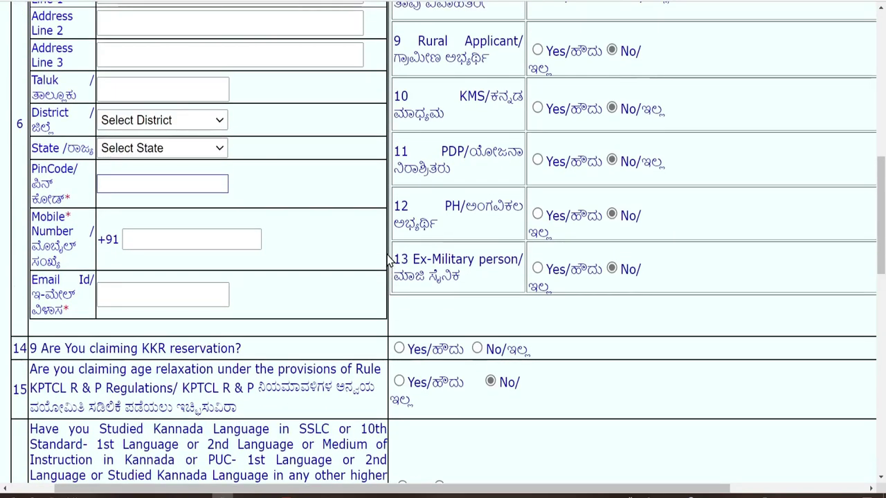
scroll(389, 261, up, 7)
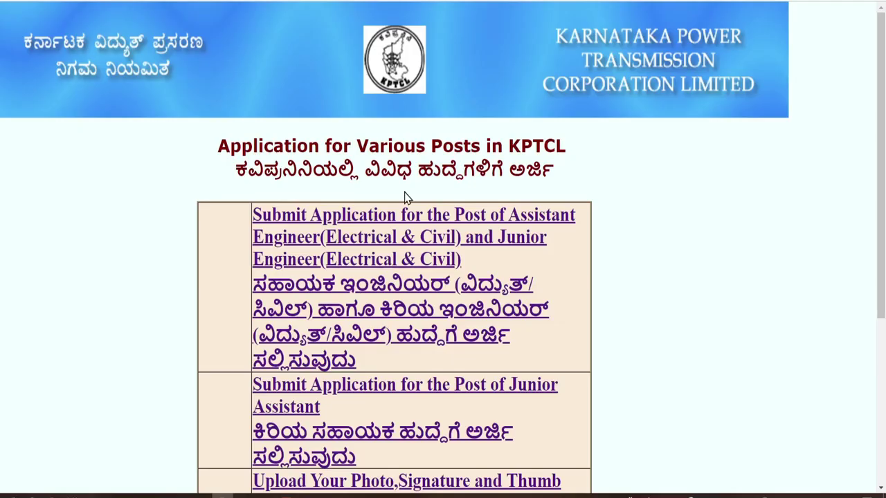
click(468, 386)
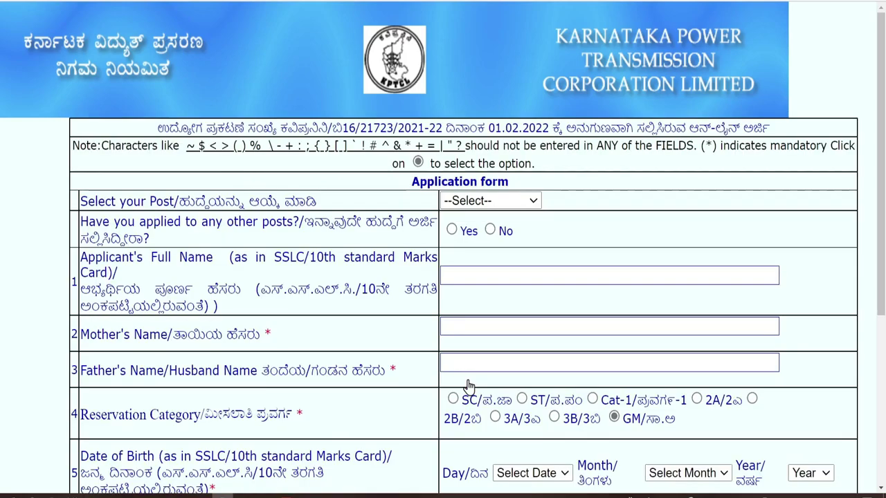
click(503, 201)
click(503, 246)
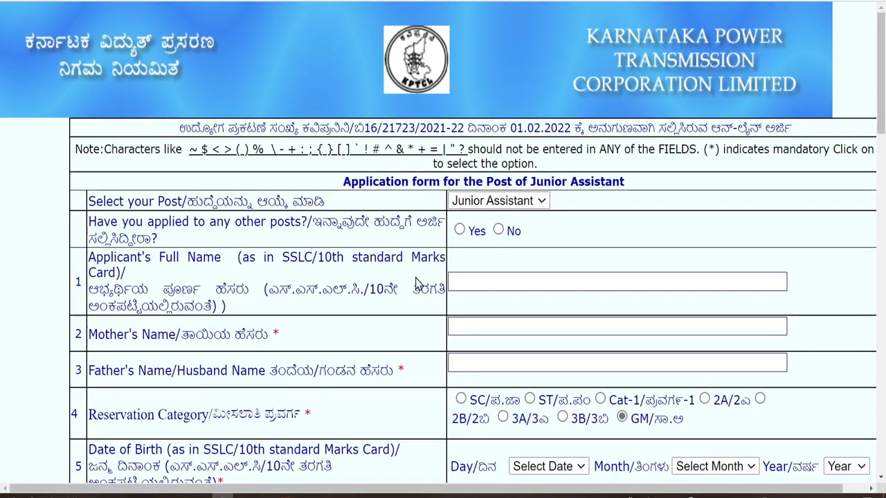
scroll(418, 284, down, 5)
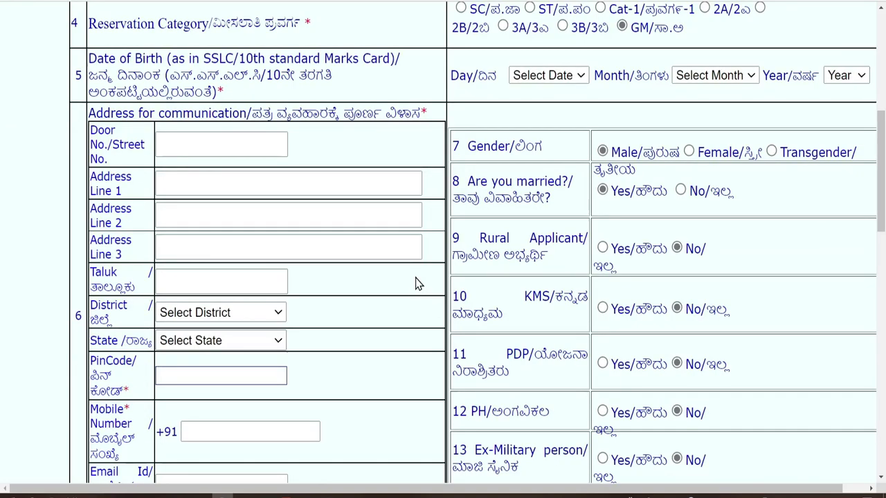
scroll(417, 284, down, 4)
scroll(417, 283, down, 3)
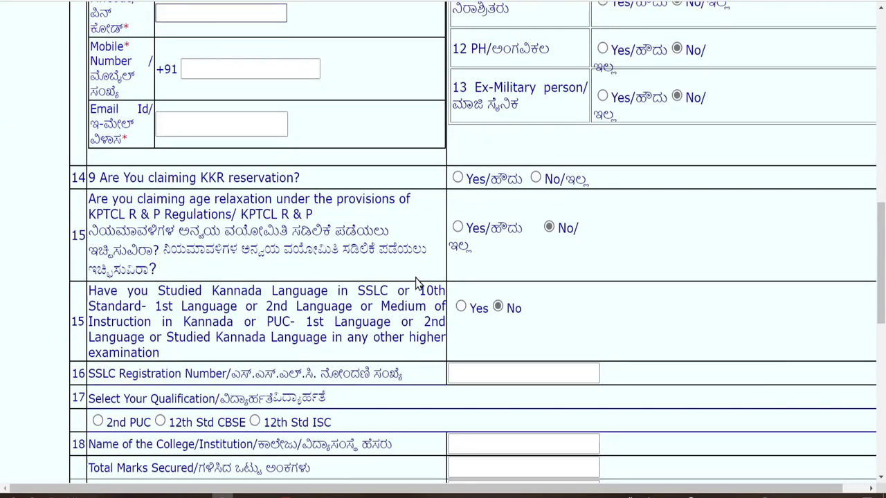
scroll(418, 283, down, 2)
scroll(415, 283, down, 2)
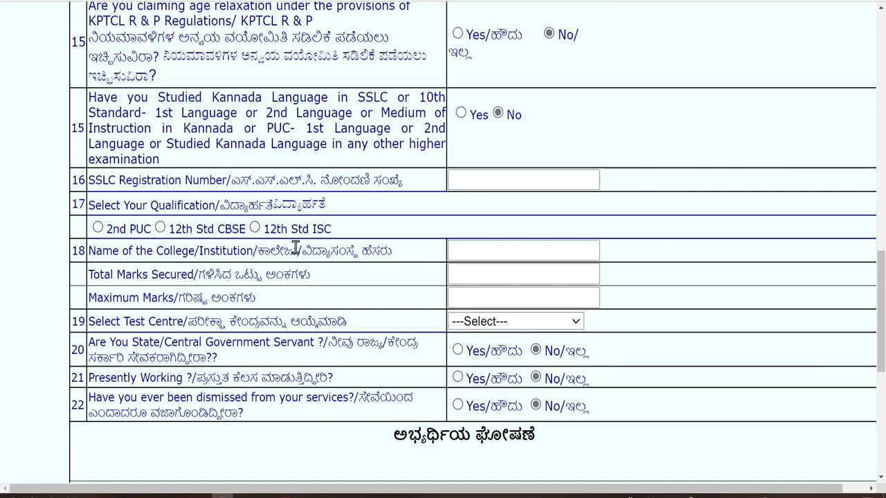
- In the engineer application form, set the post to Assistant Engineer(Electrical), resubmit the page and enlarge it for reading
scroll(404, 247, up, 10)
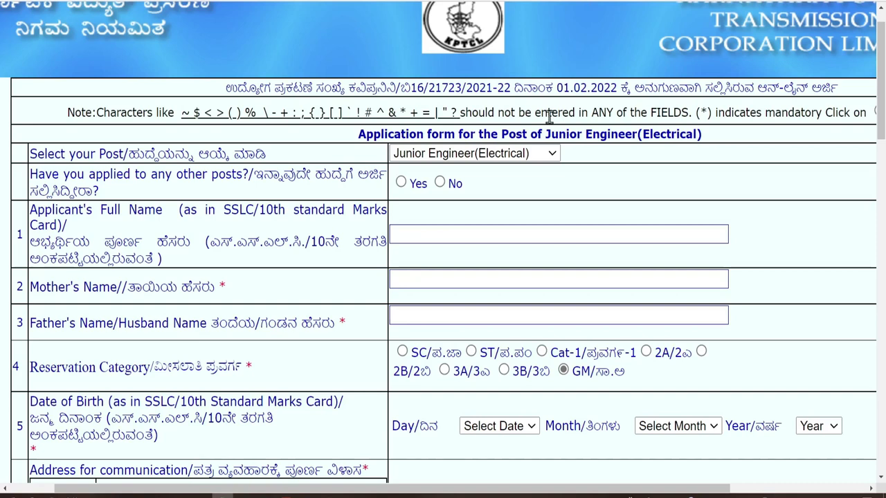
click(469, 155)
click(478, 205)
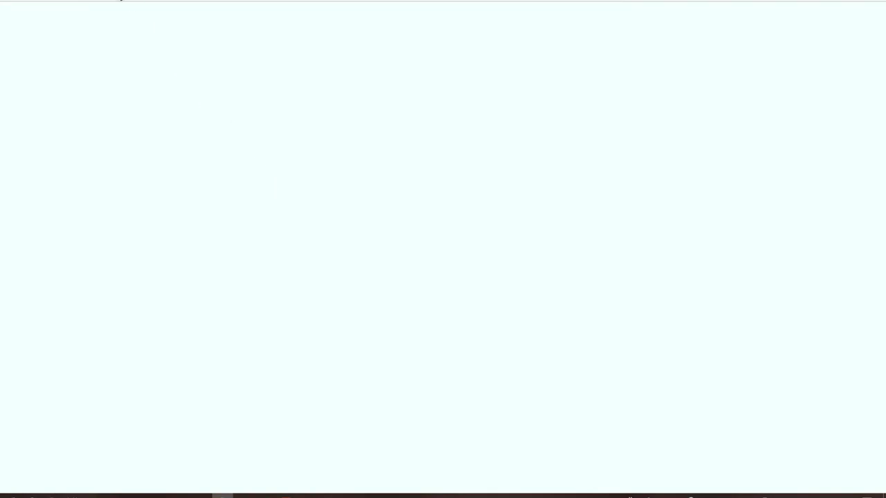
click(62, 0)
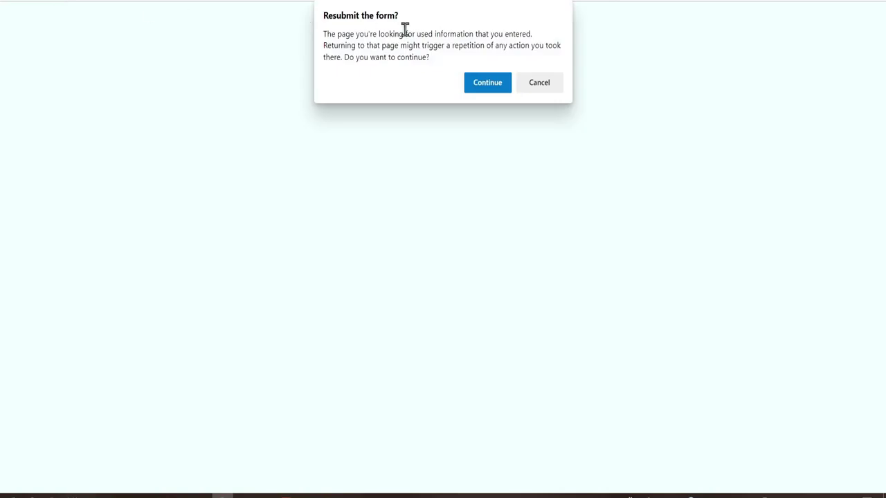
click(474, 83)
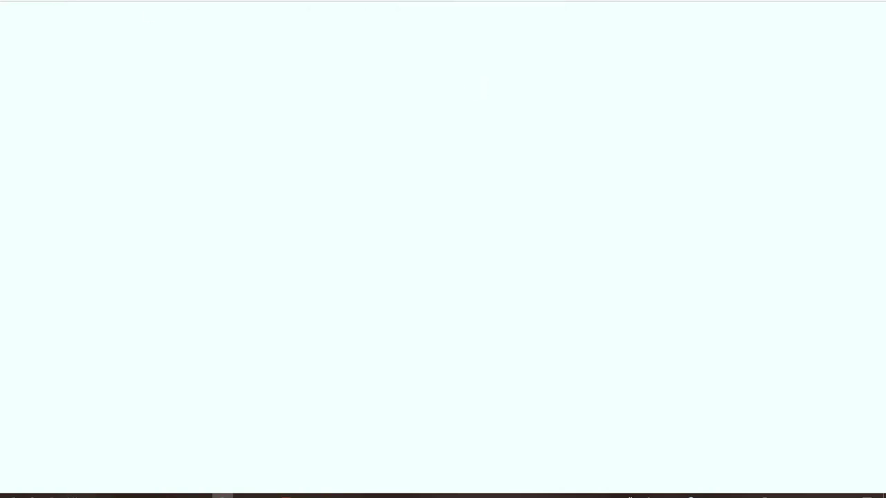
key(ctrl+plus)
key(ctrl+plus)
key(ctrl+plus)
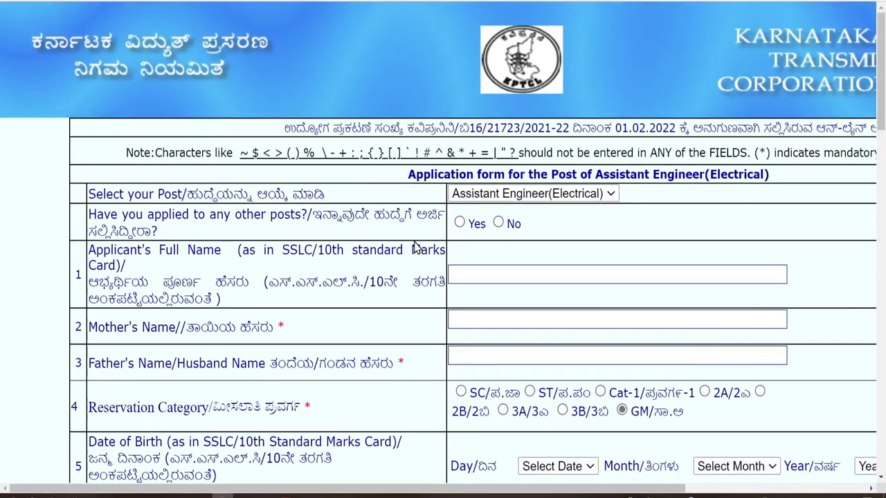
- Check the Application Id field under Yes for the other-posts question, and set the answer to No
click(460, 222)
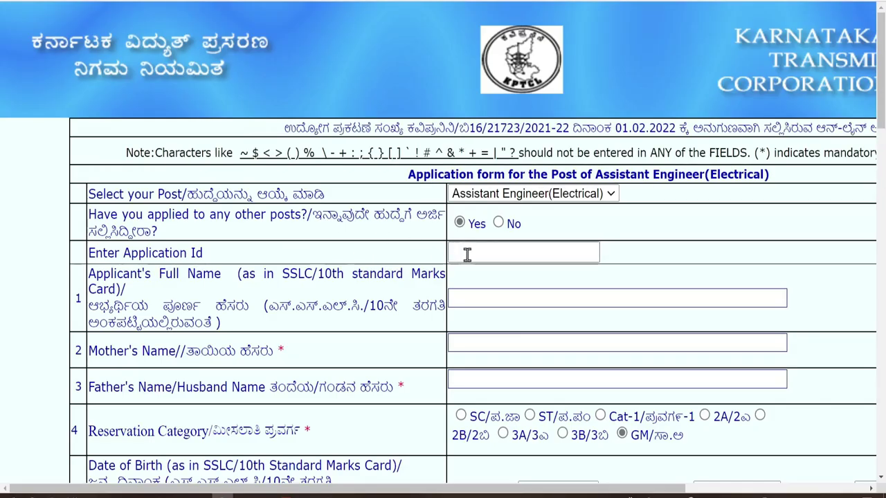
click(472, 251)
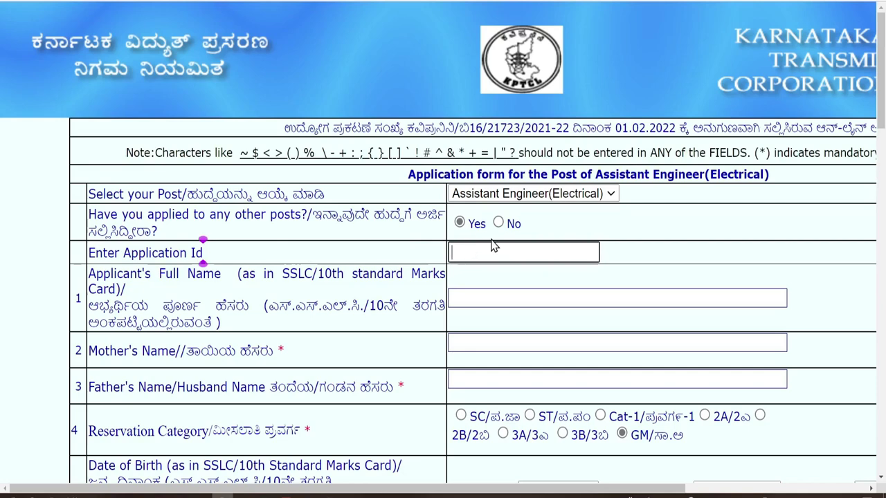
click(499, 225)
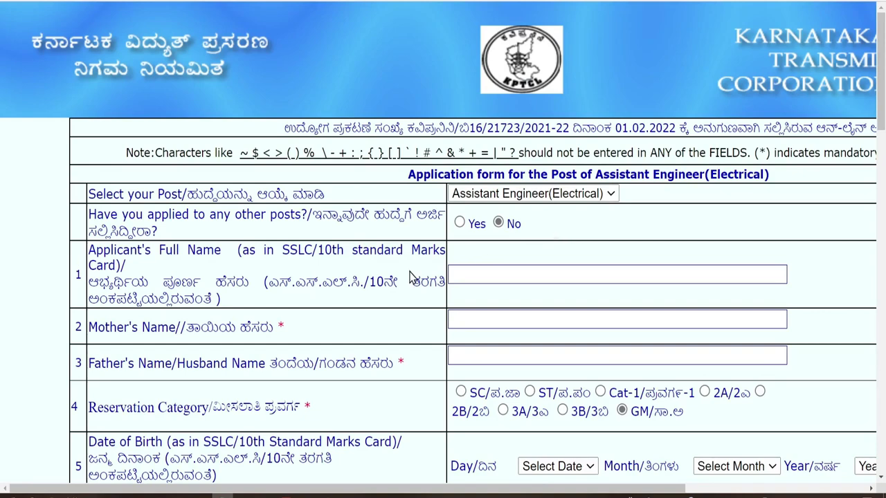
- Fill in the applicant's full name and both parents' names, and set the reservation category to 3B
scroll(410, 273, right, 1)
scroll(410, 273, down, 1)
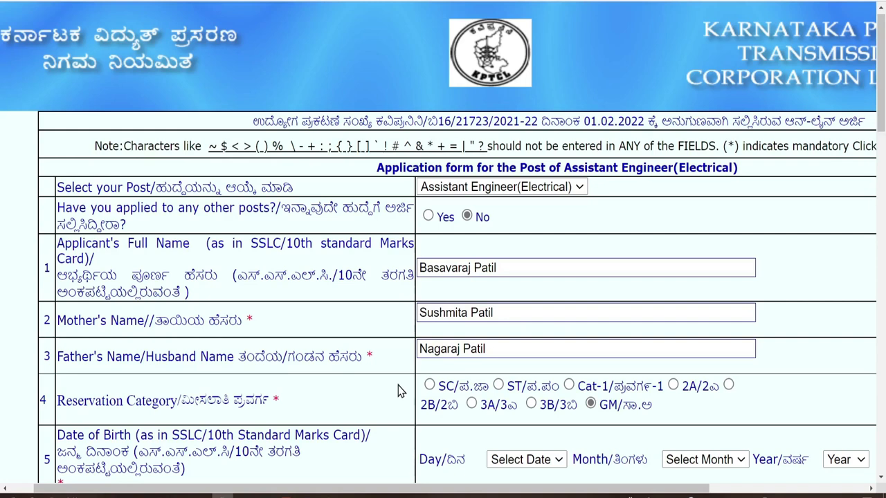
scroll(398, 391, down, 1)
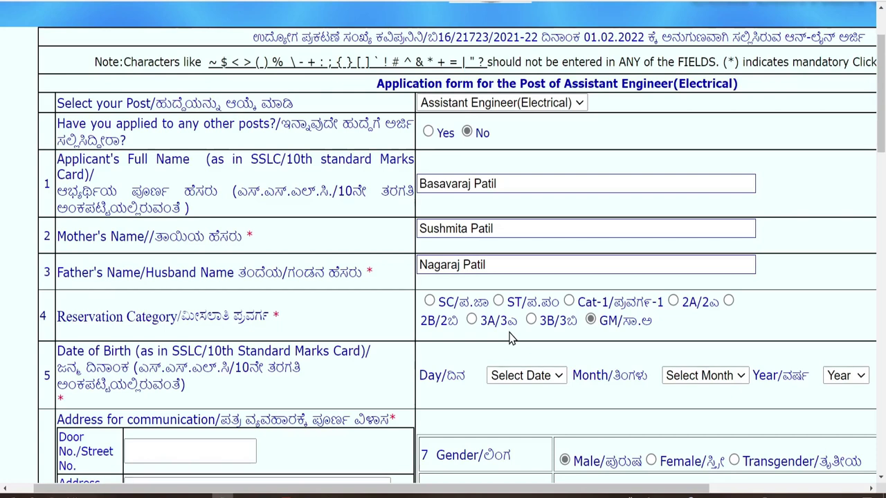
click(531, 321)
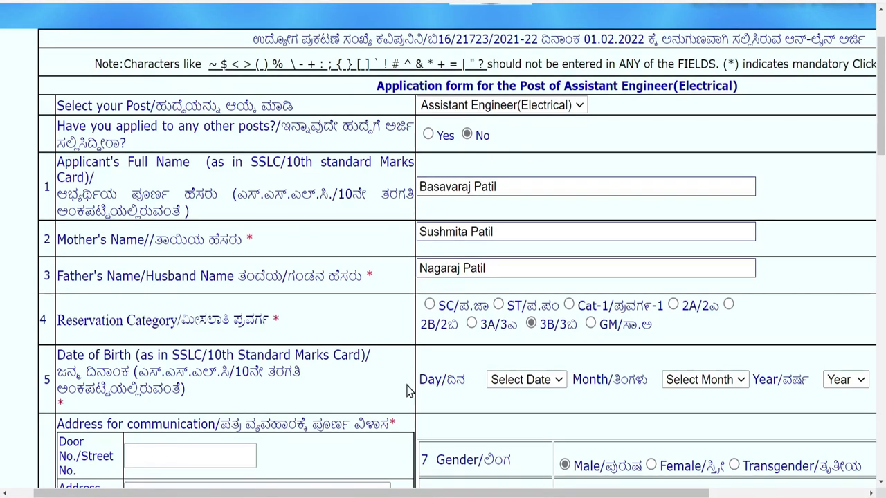
- Set the applicant's date of birth by choosing the day, month and year
click(540, 382)
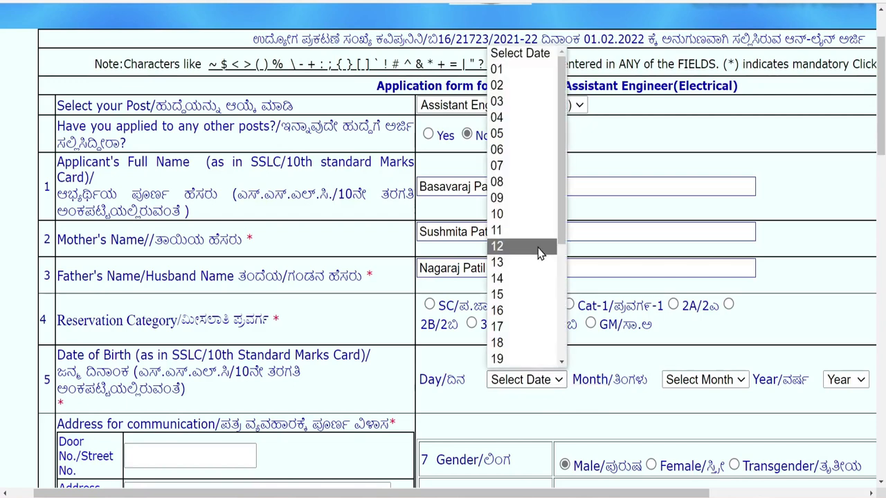
scroll(530, 328, down, 3)
click(504, 253)
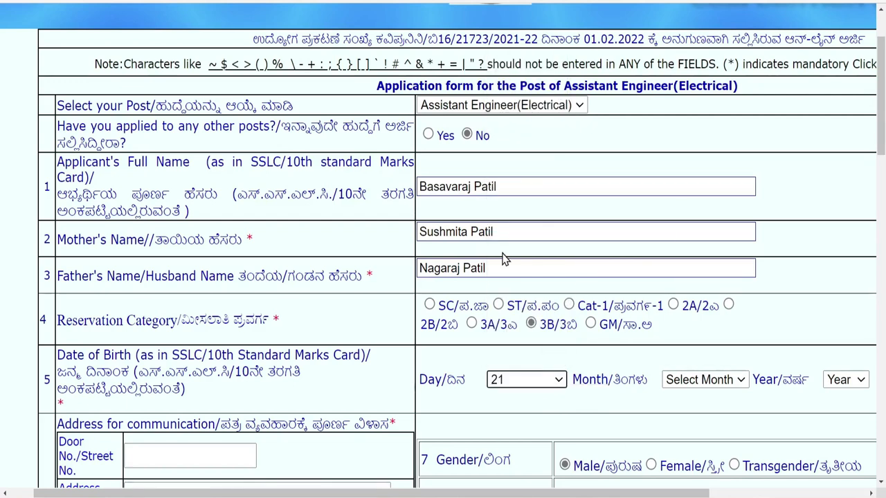
click(682, 379)
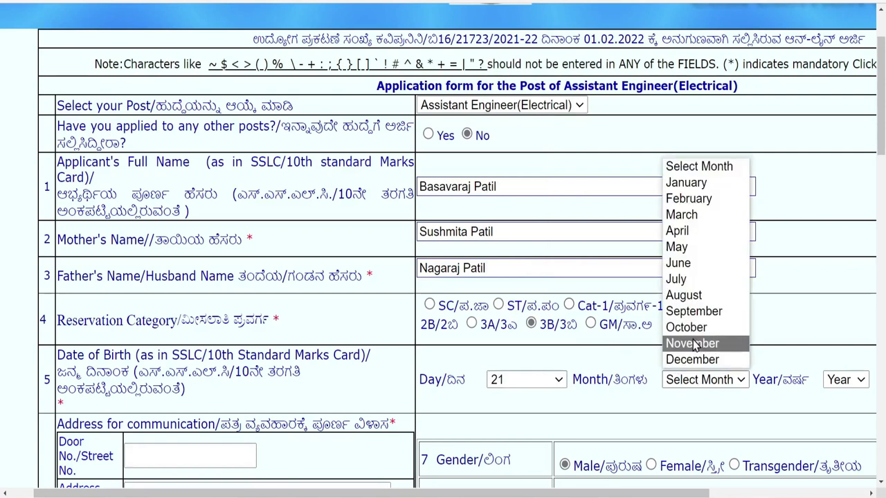
click(693, 312)
click(837, 383)
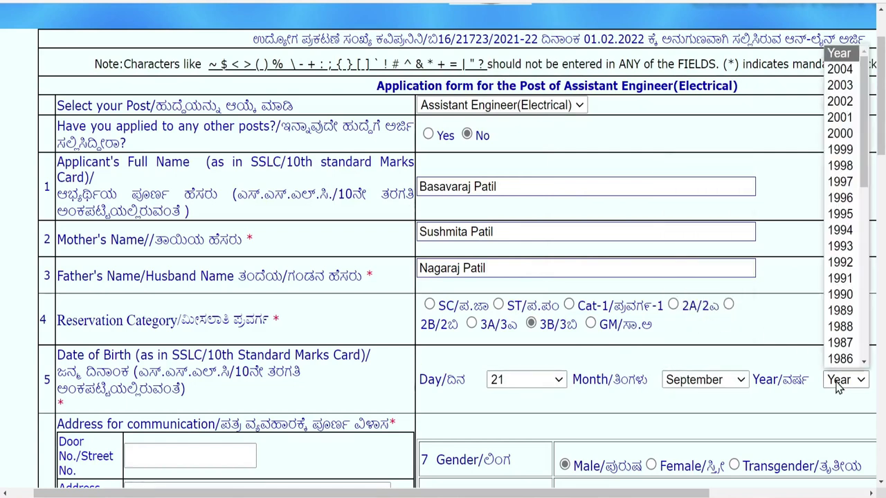
scroll(843, 314, down, 2)
scroll(843, 314, up, 2)
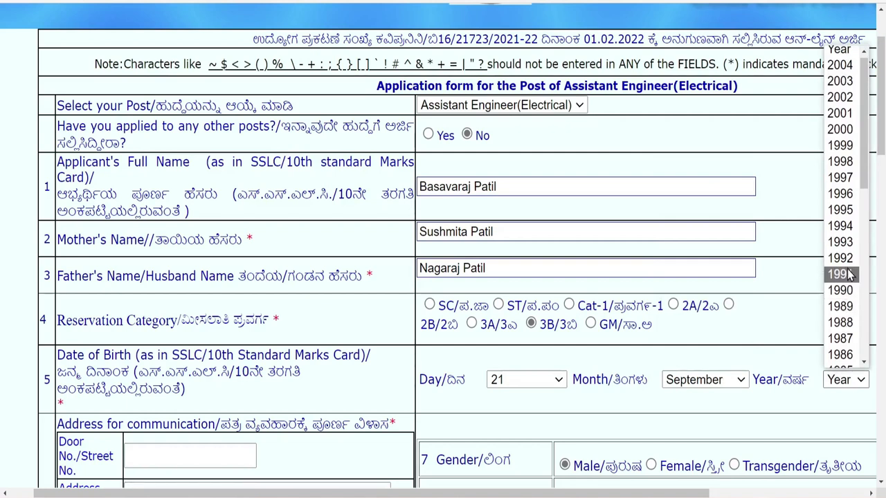
click(846, 163)
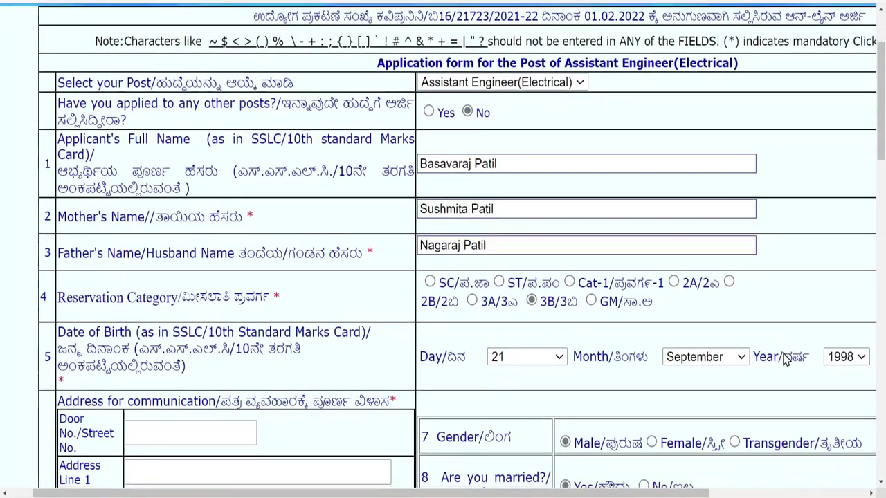
- Review the address for communication section and check the options available for State
scroll(786, 360, down, 2)
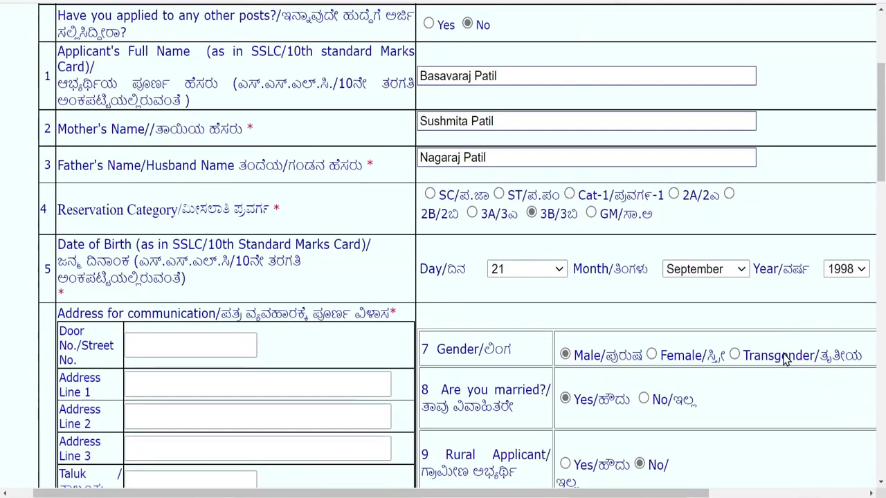
scroll(780, 402, down, 1)
scroll(780, 401, down, 5)
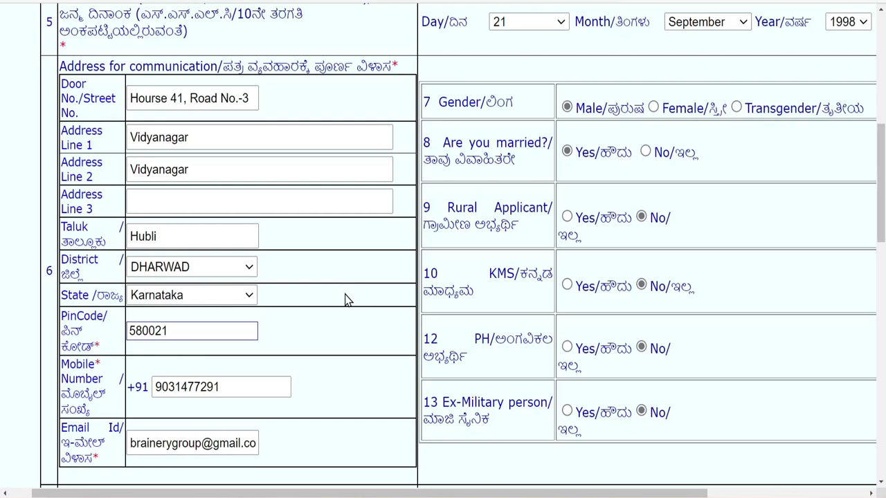
click(251, 296)
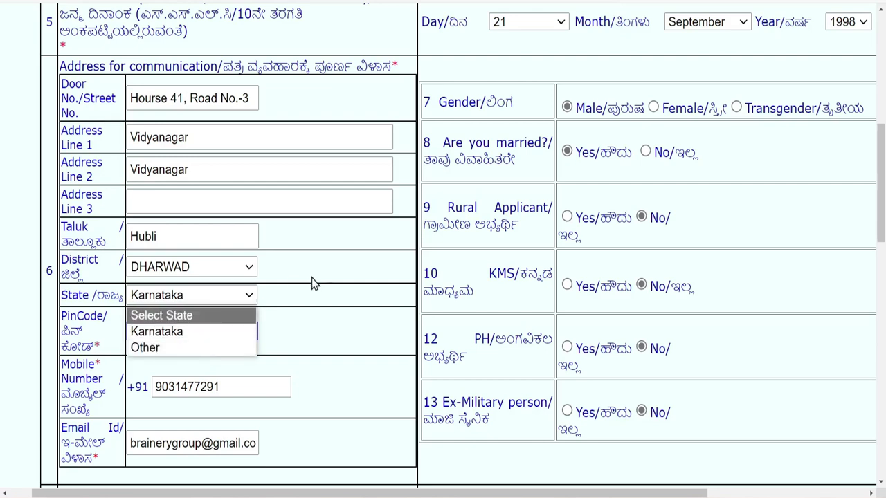
click(324, 301)
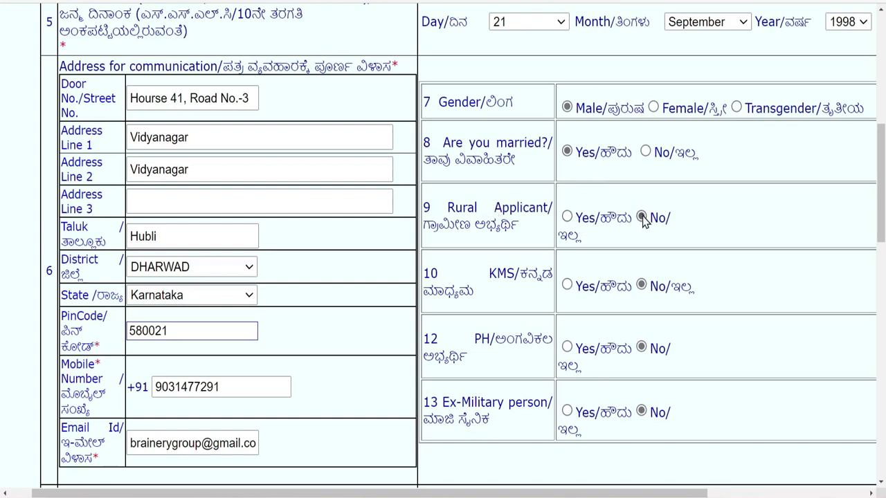
- Try Yes for the Rural Applicant and KMS questions, and set both answers back to No
click(567, 218)
click(641, 218)
scroll(588, 297, up, 1)
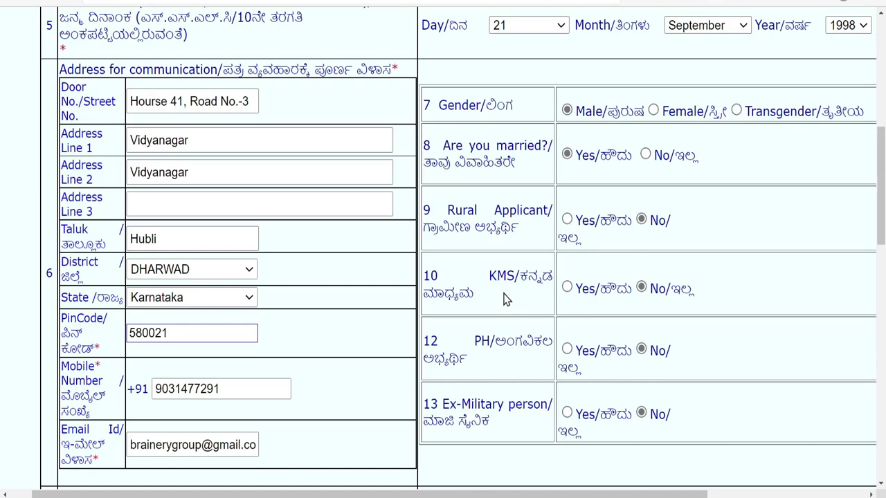
scroll(504, 299, down, 4)
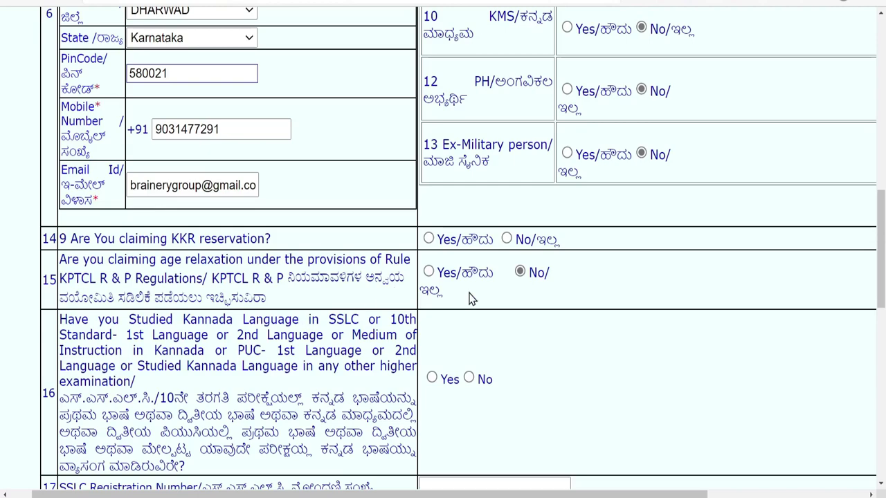
scroll(468, 298, up, 3)
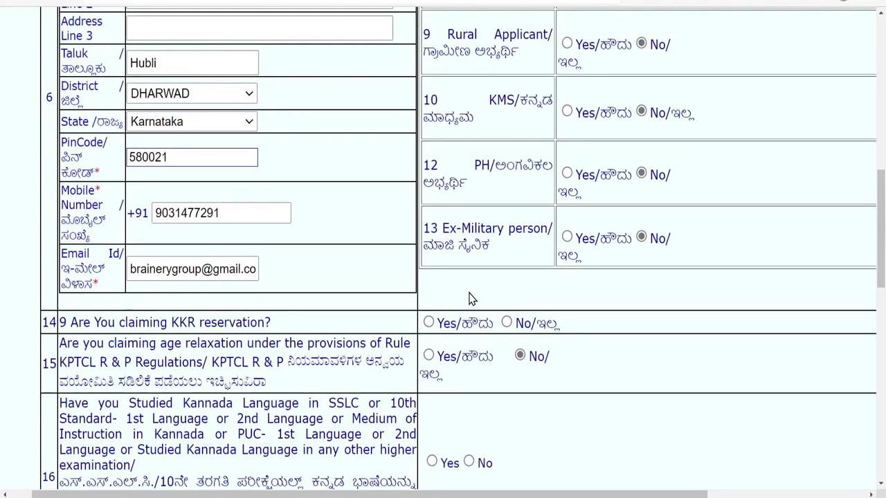
scroll(468, 298, up, 3)
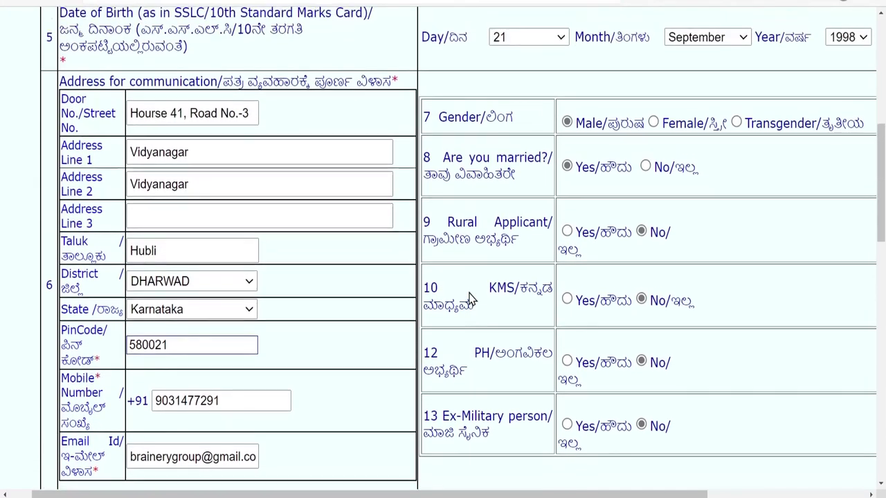
scroll(469, 299, down, 1)
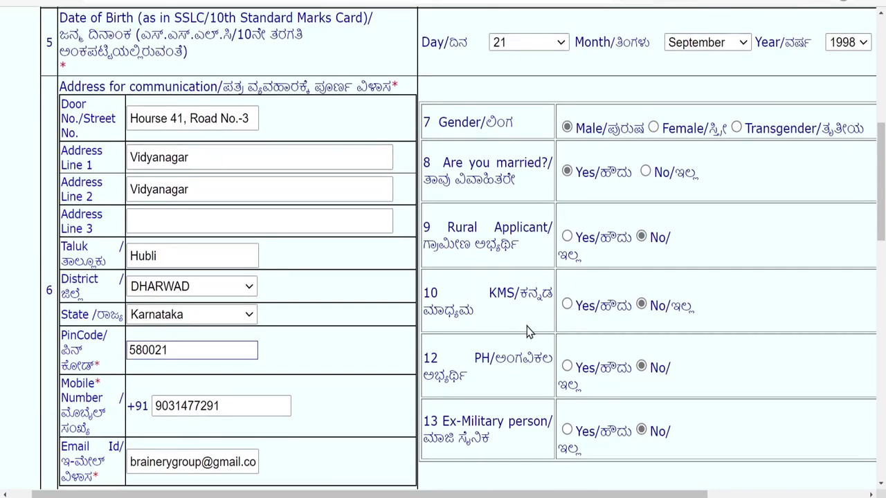
click(567, 304)
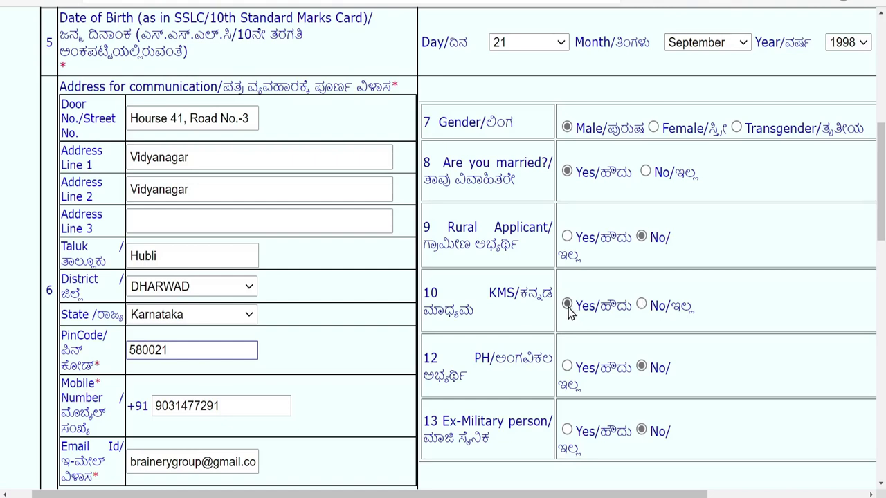
click(641, 306)
- Check the cadre preference fields under Yes for KKR reservation, set it to No, and answer Yes for having studied Kannada
scroll(443, 415, down, 1)
scroll(442, 416, down, 4)
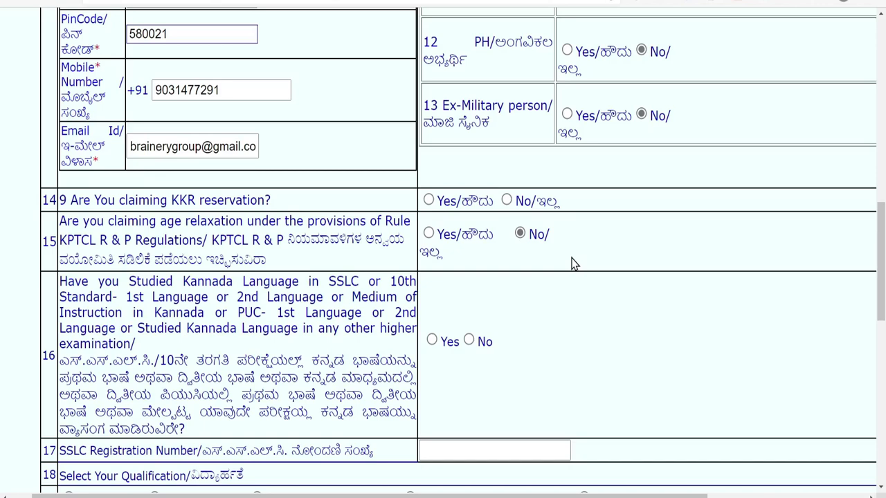
click(428, 200)
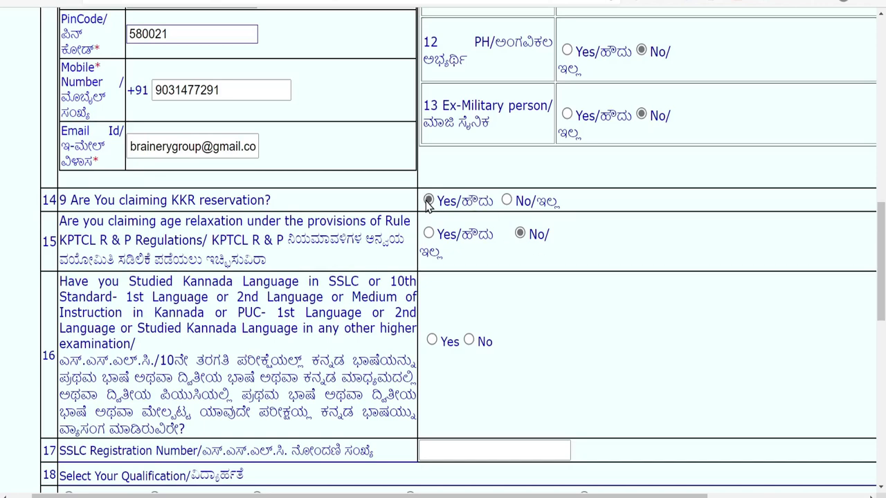
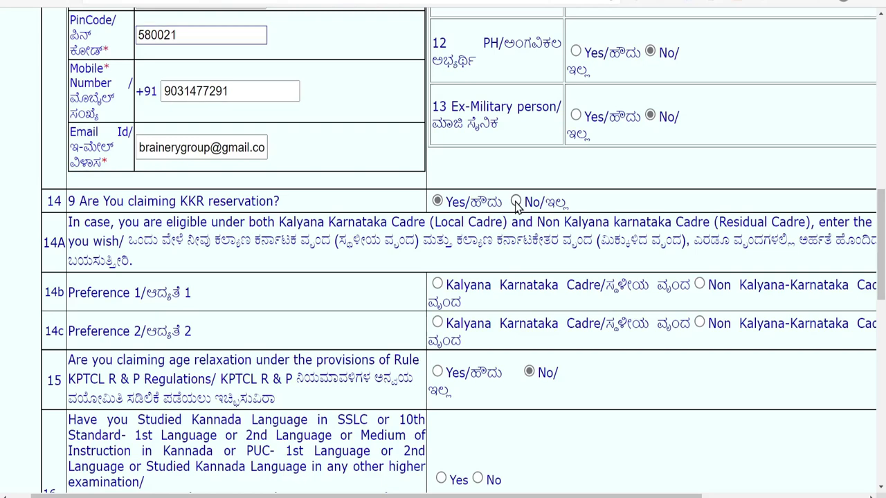
click(515, 201)
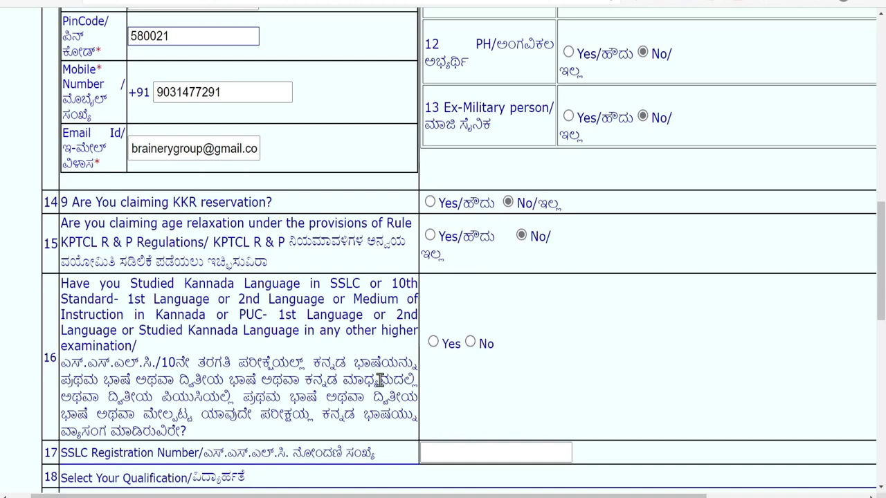
click(432, 341)
scroll(435, 312, down, 2)
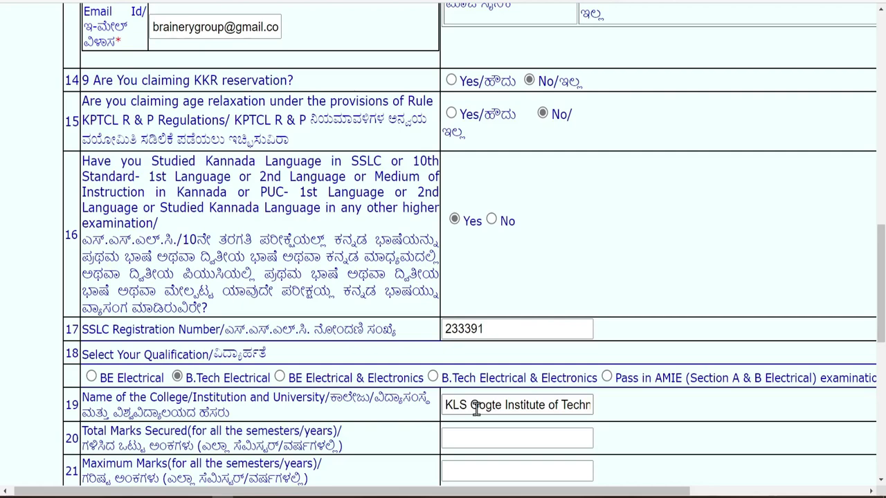
- Go to the Total Marks Secured field and look over the remaining questions down to the declaration
key(Tab)
scroll(607, 372, down, 2)
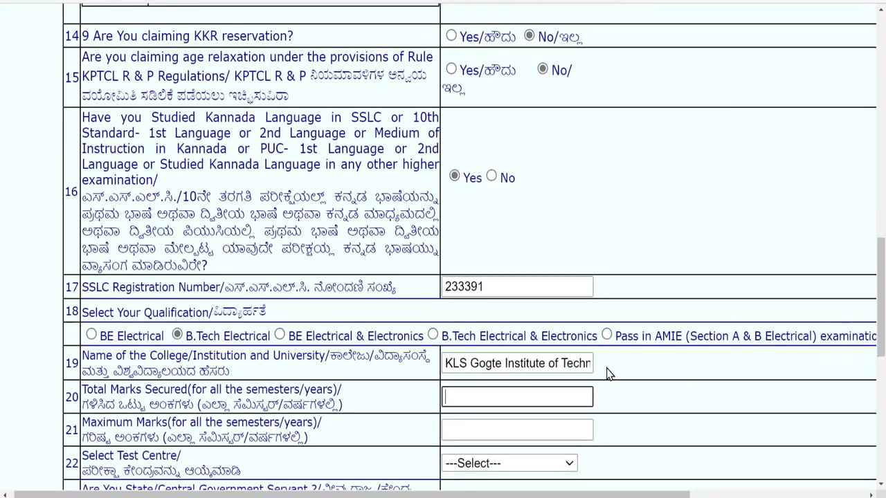
scroll(607, 372, down, 4)
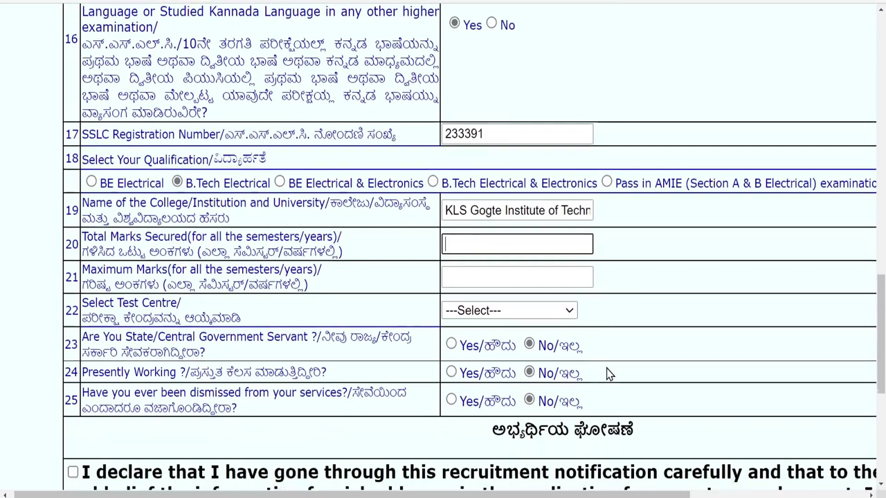
scroll(607, 372, down, 1)
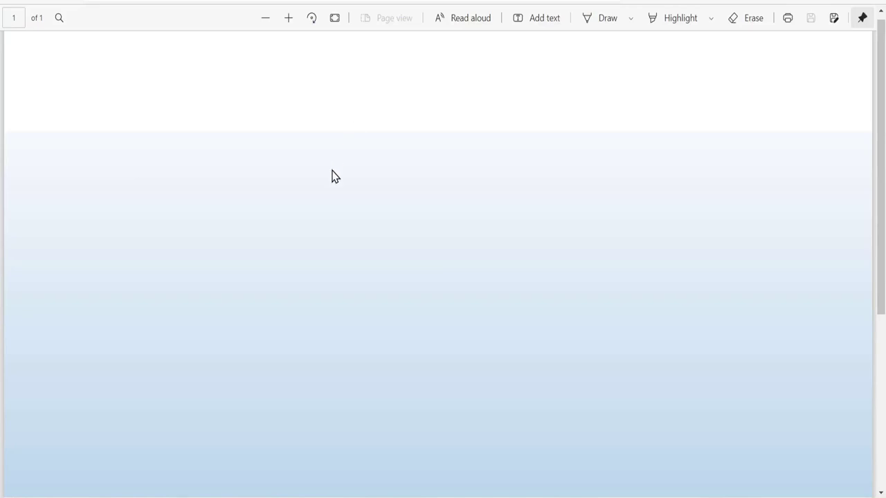
- On the blank PDF page, set up the Draw pen in blue and handwrite "(CGPA - 0.75)"
click(598, 29)
click(631, 21)
click(541, 259)
click(159, 234)
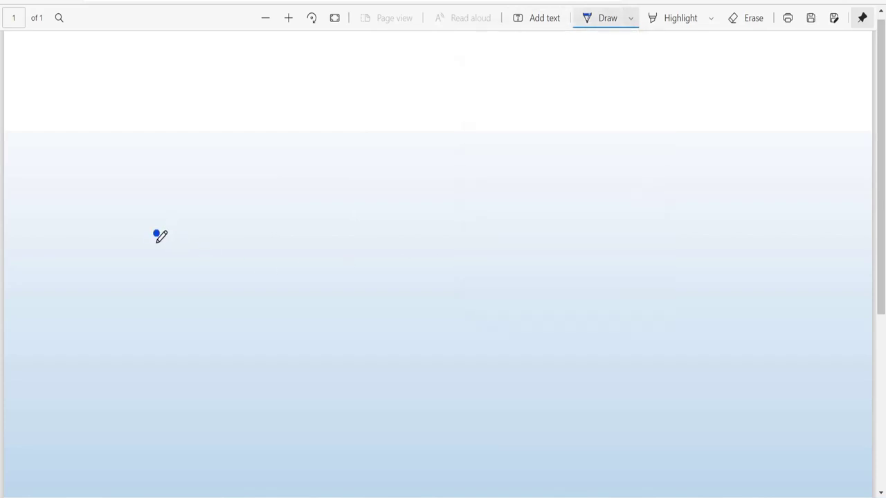
drag(158, 235, 166, 276)
mouse_move(183, 227)
mouse_down()
mouse_move(194, 254)
mouse_move(200, 232)
mouse_move(247, 240)
mouse_move(238, 242)
mouse_move(325, 199)
mouse_move(377, 209)
mouse_up()
click(352, 205)
mouse_move(385, 174)
mouse_down()
mouse_move(403, 184)
mouse_move(386, 205)
mouse_up()
drag(384, 155, 411, 237)
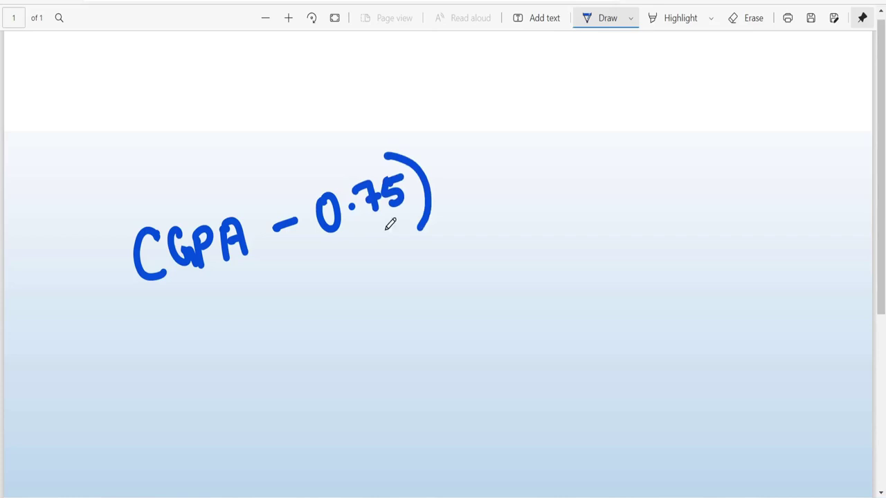
drag(113, 219, 151, 296)
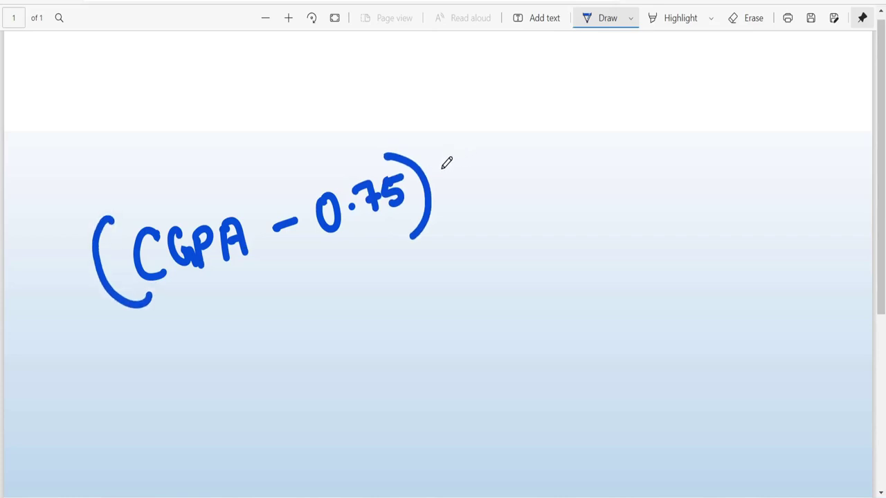
- Complete the handwritten formula with "× 10 %" after the closing bracket
mouse_move(436, 165)
mouse_down()
mouse_move(454, 178)
mouse_move(436, 181)
mouse_up()
drag(468, 147, 474, 169)
mouse_move(487, 144)
mouse_down()
mouse_move(482, 155)
mouse_move(488, 141)
mouse_up()
drag(562, 83, 553, 164)
click(543, 120)
click(584, 124)
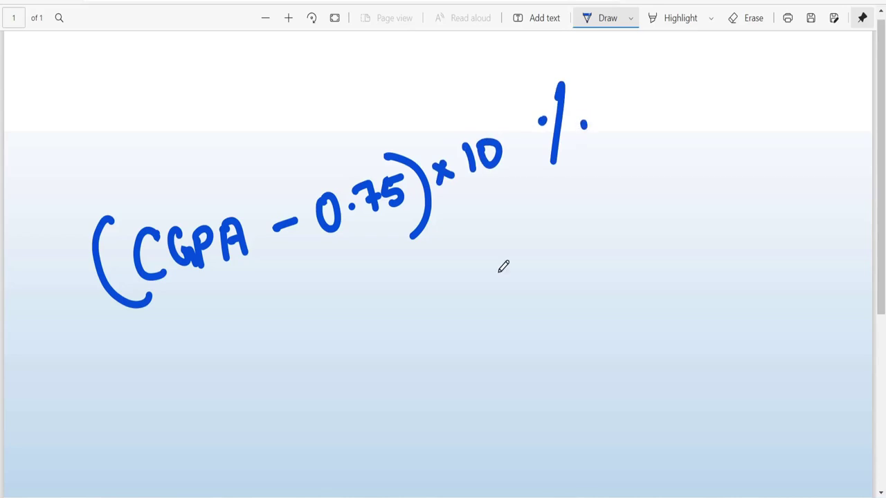
- Handwrite "out of 100%" below the CGPA formula
mouse_move(299, 330)
mouse_down()
mouse_move(336, 305)
mouse_move(355, 325)
mouse_move(354, 313)
mouse_up()
drag(423, 272, 422, 273)
drag(440, 237, 458, 318)
drag(431, 283, 465, 266)
mouse_move(504, 216)
mouse_down()
mouse_move(504, 260)
mouse_move(520, 213)
mouse_move(544, 204)
mouse_up()
drag(576, 179, 575, 223)
click(572, 183)
click(599, 196)
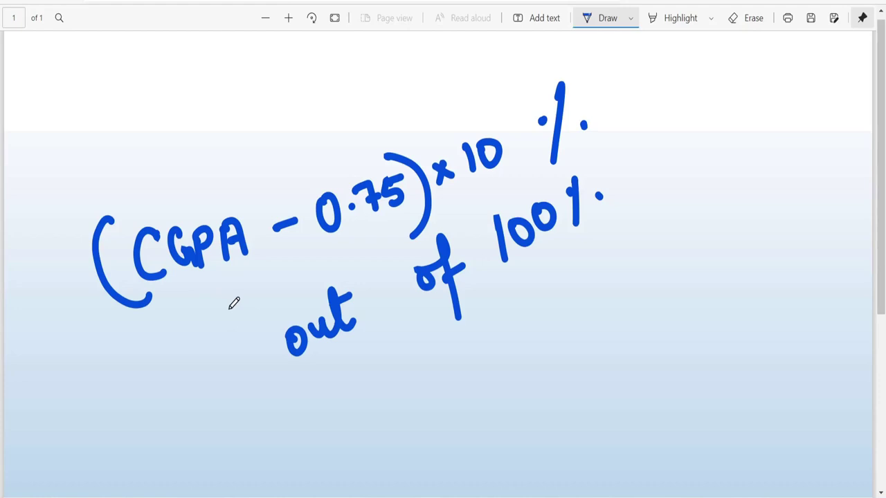
- Draw an arrow upward from CGPA and handwrite the example value 82.7 at its tip
mouse_move(161, 202)
mouse_down()
mouse_move(188, 153)
mouse_move(187, 166)
mouse_up()
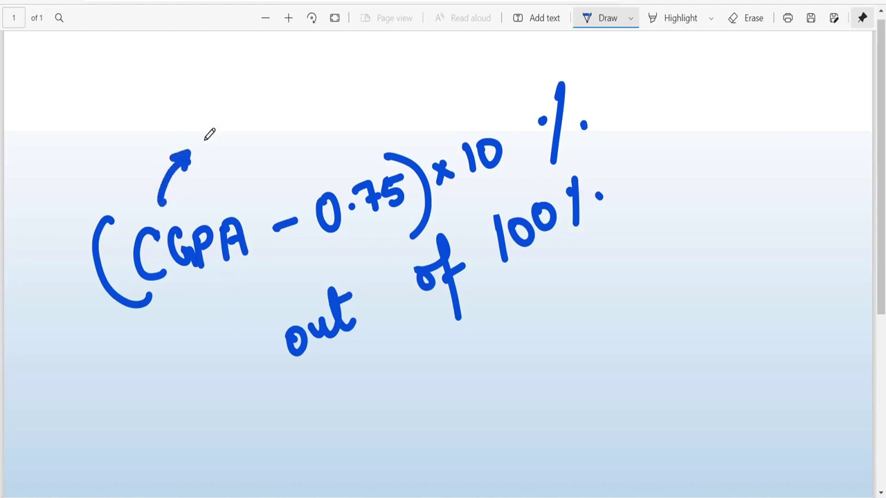
mouse_move(211, 100)
mouse_down()
mouse_move(194, 131)
mouse_move(221, 102)
mouse_move(258, 122)
mouse_up()
click(251, 97)
click(251, 72)
mouse_move(266, 77)
mouse_down()
mouse_move(276, 101)
mouse_move(290, 83)
mouse_up()
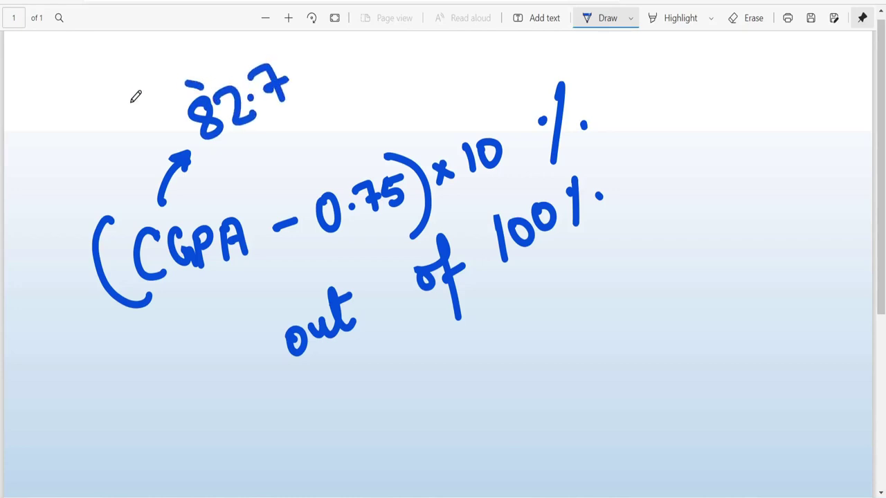
- Draw a curved arrow from 82.7 to a handwritten 82 and put a curly brace before the 82
drag(204, 85, 122, 107)
drag(131, 88, 140, 97)
mouse_move(83, 81)
mouse_down()
mouse_move(69, 83)
mouse_move(114, 89)
mouse_up()
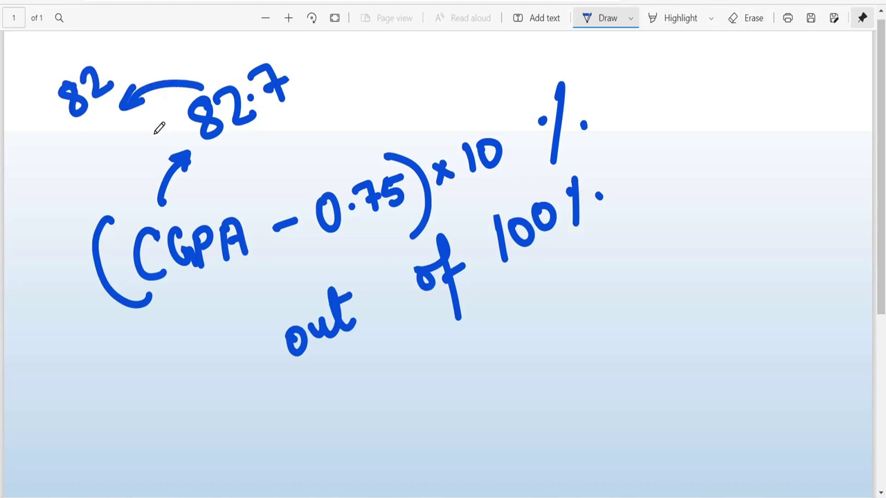
drag(53, 67, 69, 137)
- Underline the handwritten 100, 82.7 and CGPA
mouse_move(510, 276)
mouse_down()
mouse_move(558, 238)
mouse_move(512, 276)
mouse_up()
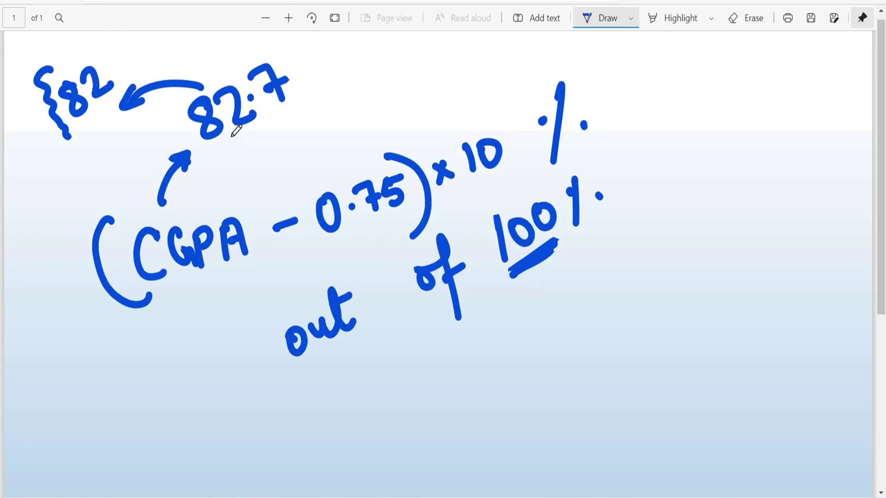
drag(211, 156, 294, 108)
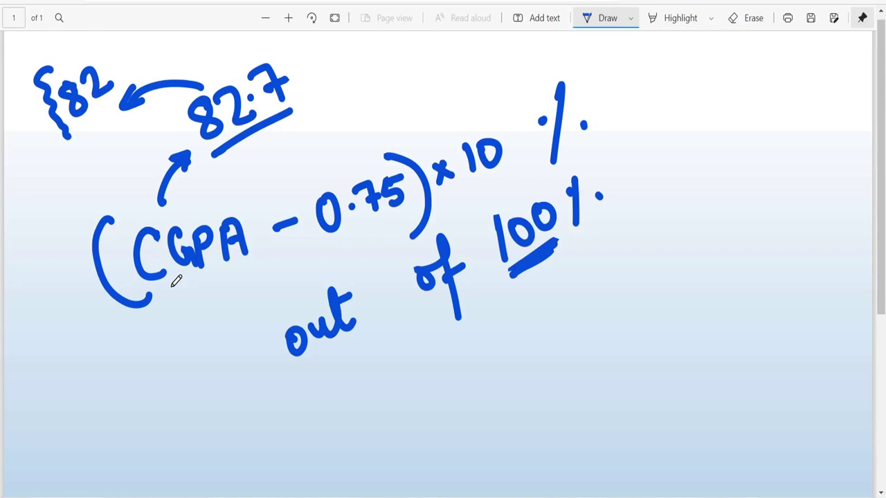
drag(158, 299, 249, 265)
- Draw a line down from CGPA and handwrite a note below it
mouse_move(185, 294)
mouse_down()
mouse_move(182, 359)
mouse_move(191, 351)
mouse_up()
mouse_move(162, 395)
mouse_down()
mouse_move(179, 373)
mouse_move(187, 388)
mouse_up()
mouse_move(158, 444)
mouse_down()
mouse_move(188, 444)
mouse_move(211, 423)
mouse_move(248, 427)
mouse_move(283, 395)
mouse_move(297, 411)
mouse_up()
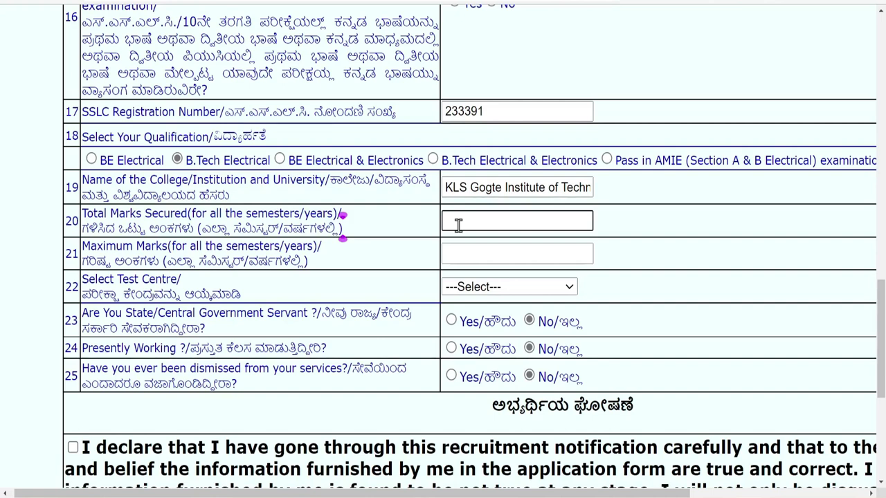
- Enter 83 as the total marks secured and 100 as the maximum marks for all semesters
text(83)
click(488, 252)
text(100)
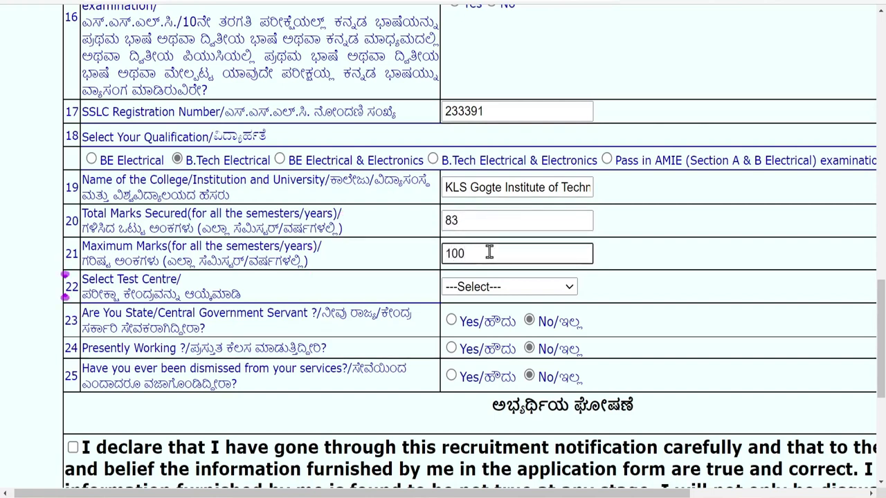
- Choose DHARWAD as the test centre and answer Yes to presently working
click(507, 288)
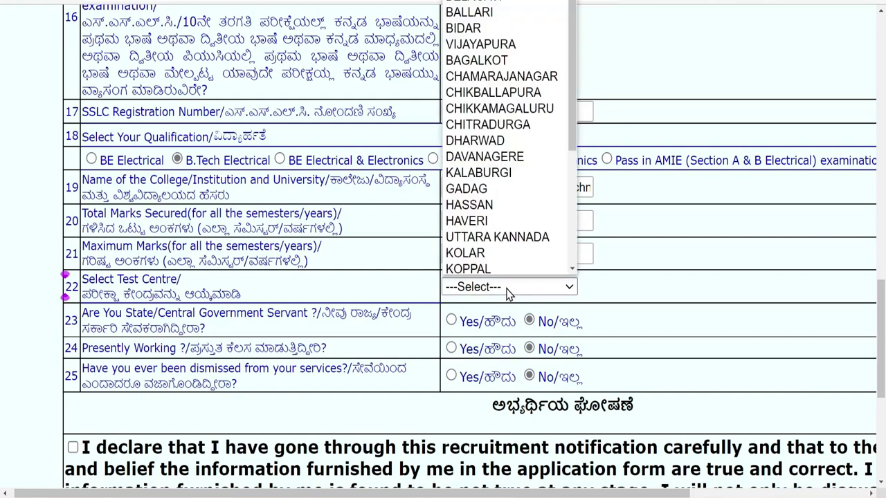
click(474, 142)
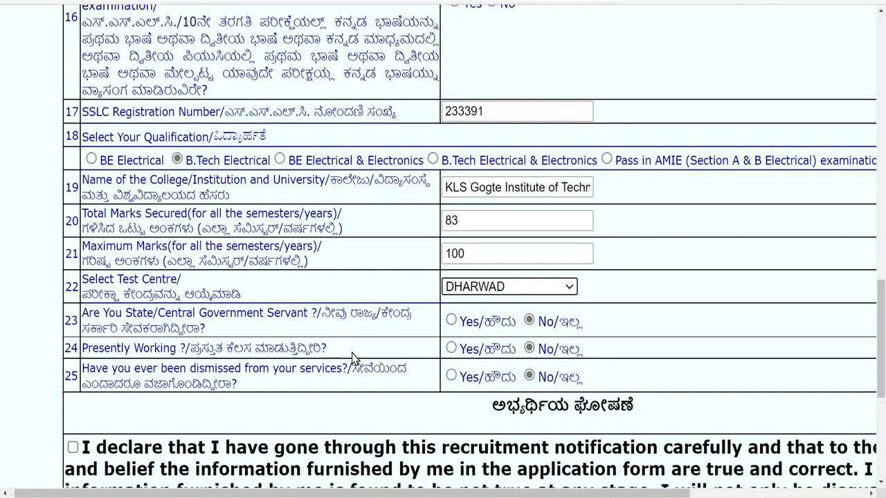
click(451, 348)
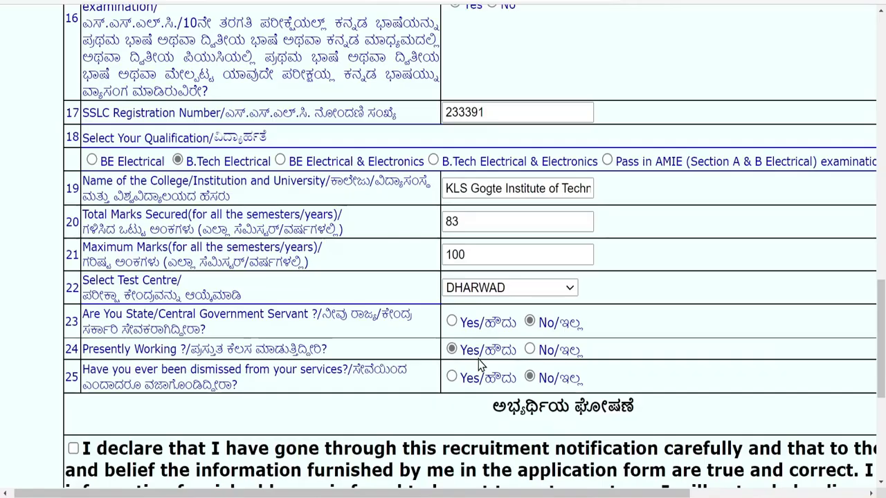
- Accept the applicant's declaration and try to preview the application, dismissing the alert
scroll(479, 366, down, 1)
scroll(478, 365, down, 2)
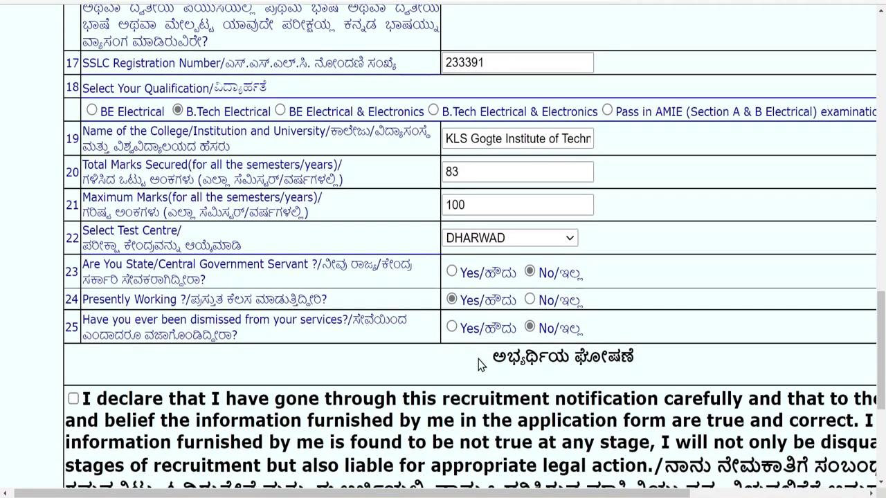
scroll(479, 365, right, 1)
scroll(479, 364, right, 1)
scroll(479, 365, down, 1)
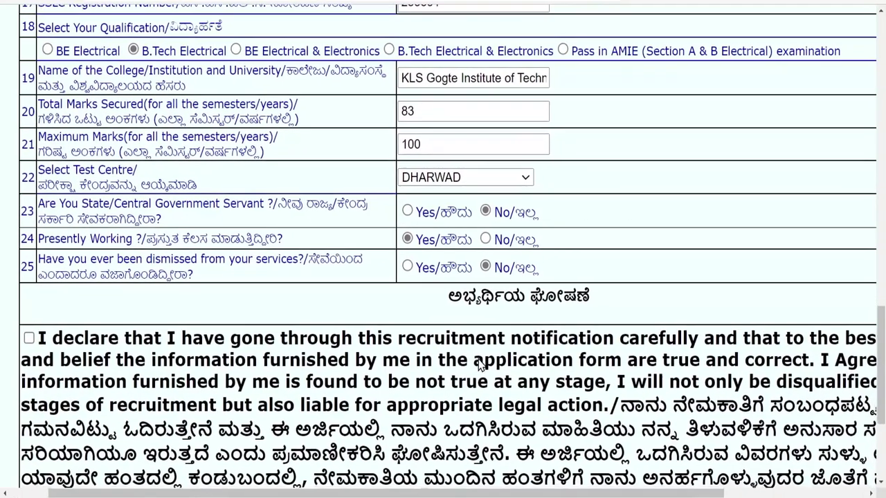
scroll(479, 364, down, 1)
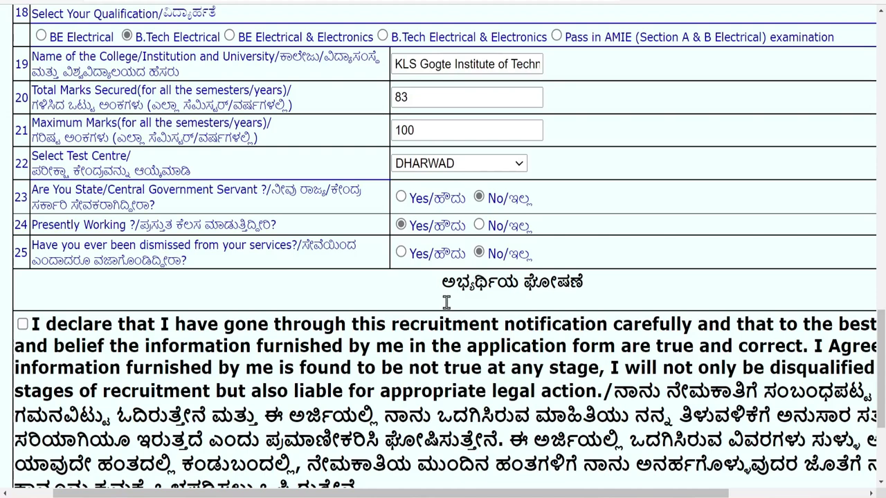
scroll(447, 303, down, 1)
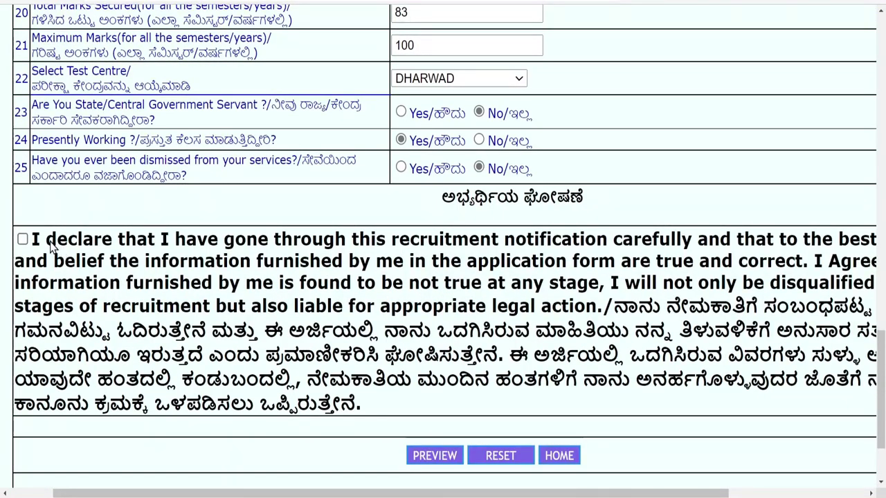
click(23, 239)
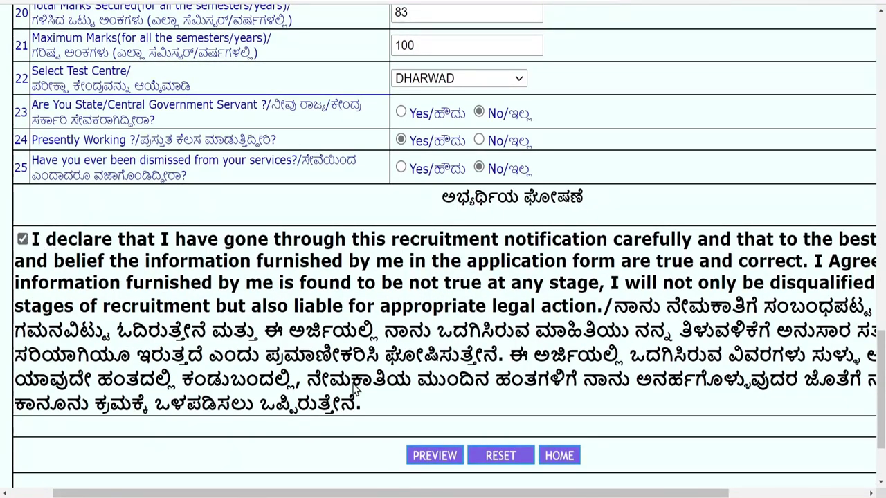
click(417, 465)
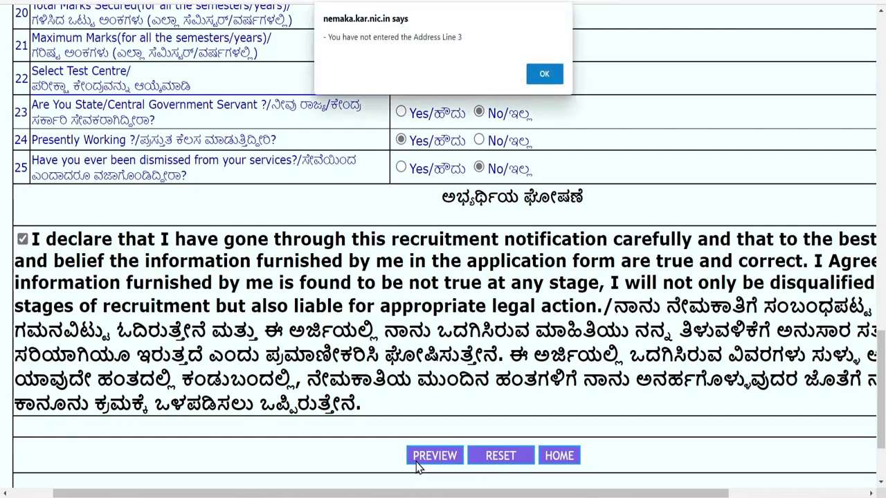
click(544, 74)
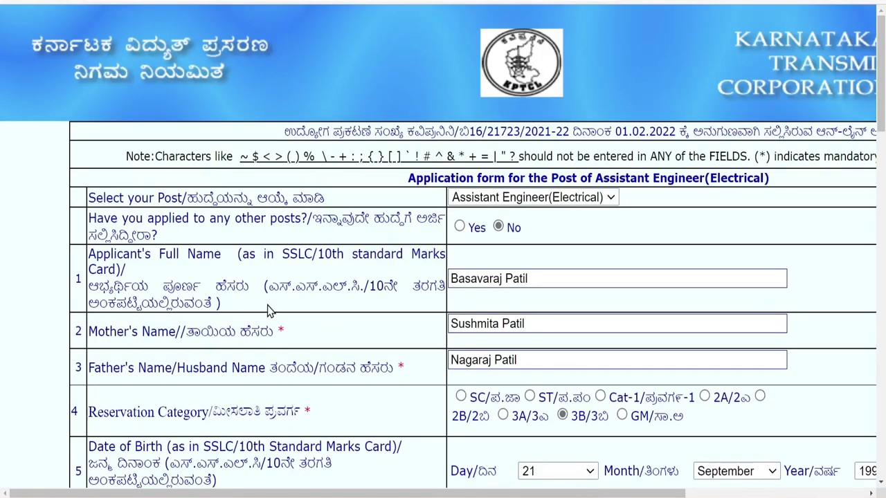
- Fill in the mandatory Address Line 3 of the communication address with the locality name
scroll(270, 310, down, 7)
click(183, 133)
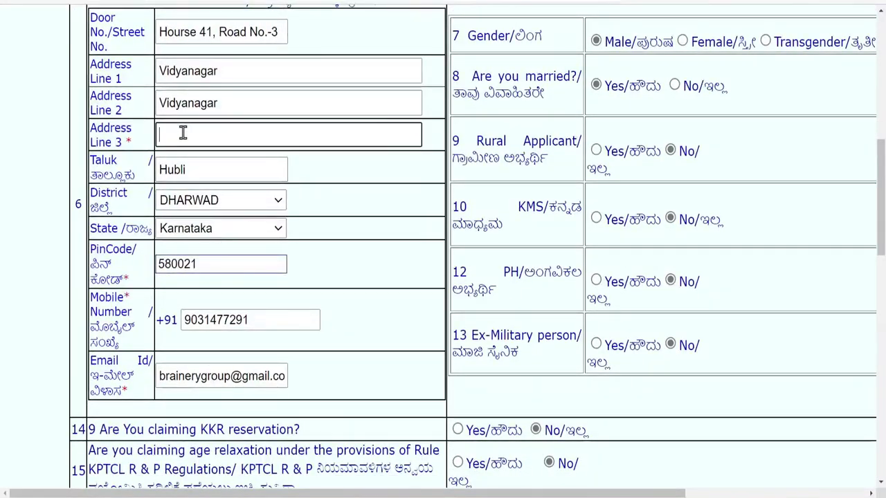
text(Vidyanagar)
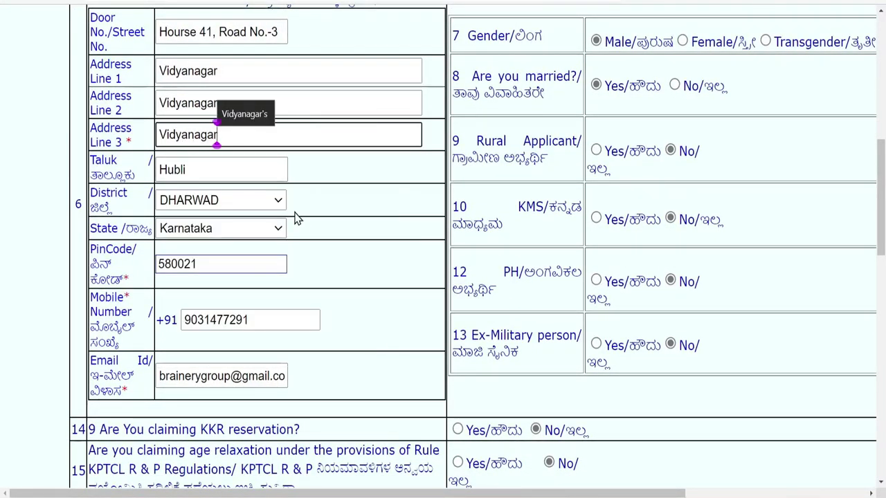
- Try again to preview the application and dismiss the alert about the door number
scroll(294, 216, down, 13)
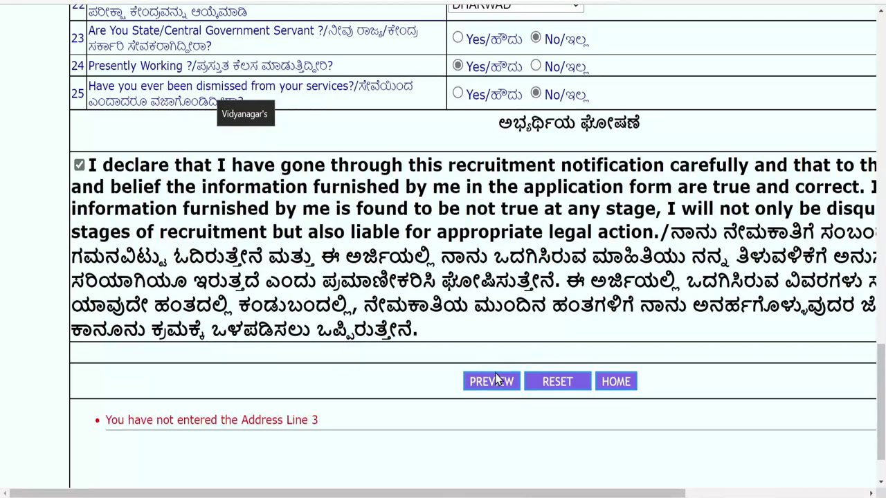
click(500, 385)
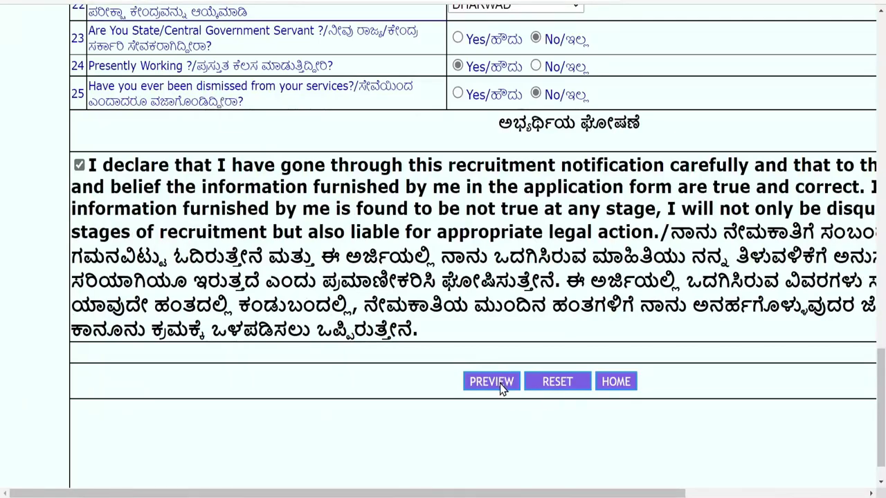
click(500, 386)
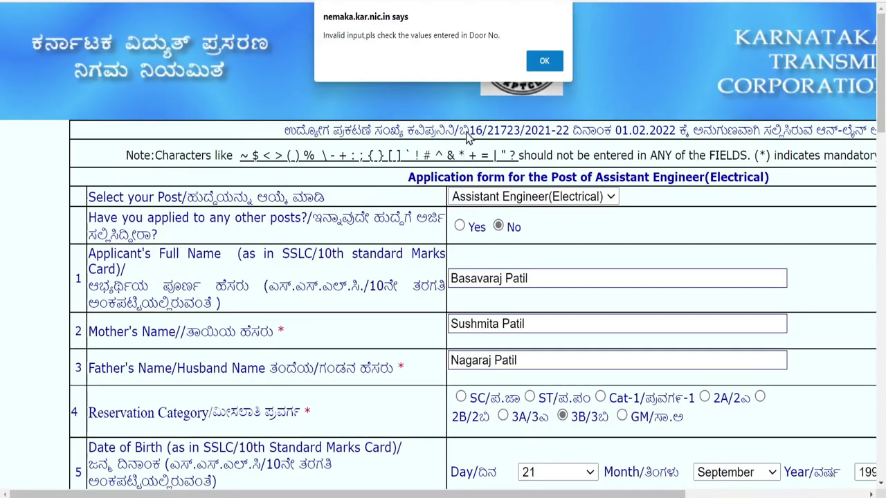
click(550, 60)
- Remove the period and hyphen from the Door No./Street No. entry and correct the spelling of House
scroll(274, 290, down, 13)
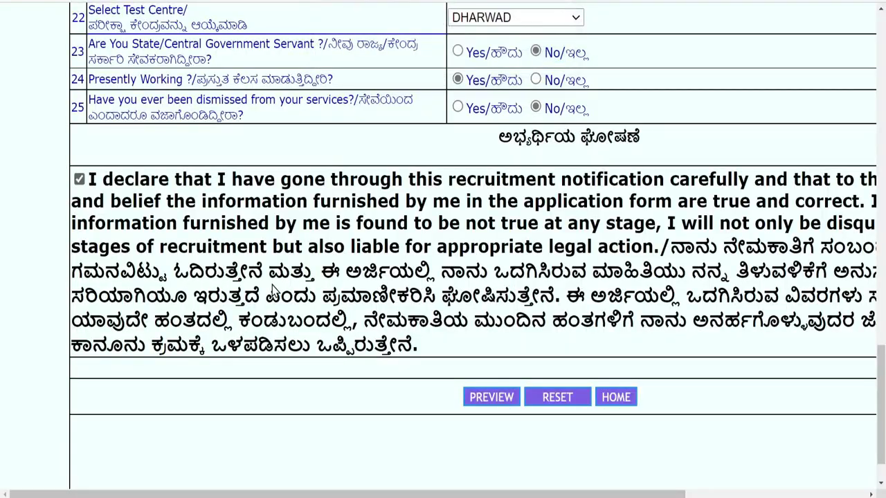
scroll(273, 290, up, 14)
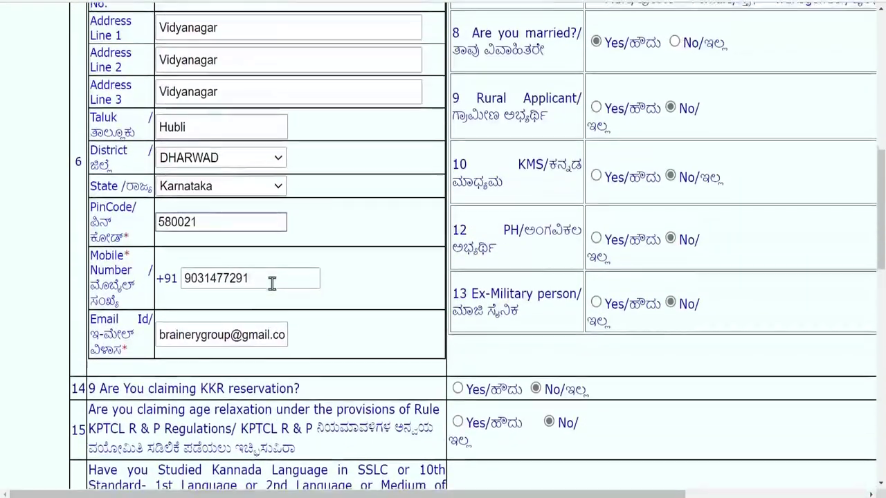
scroll(272, 284, up, 3)
click(272, 155)
key(BackSpace)
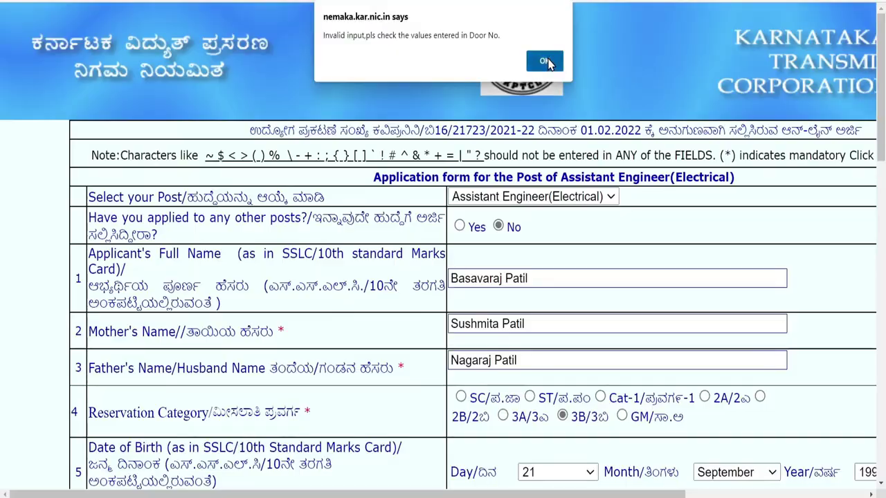
click(545, 62)
scroll(294, 313, up, 7)
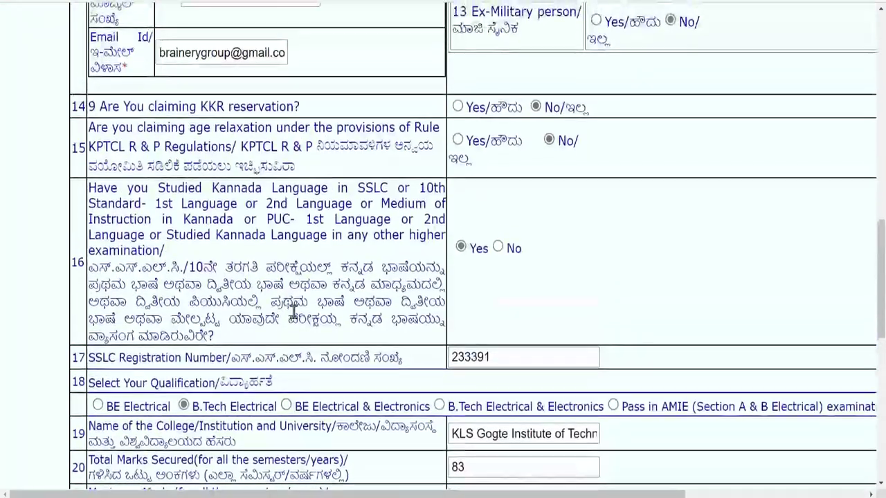
scroll(284, 305, up, 7)
click(269, 153)
key(BackSpace)
click(214, 157)
key(BackSpace)
click(186, 154)
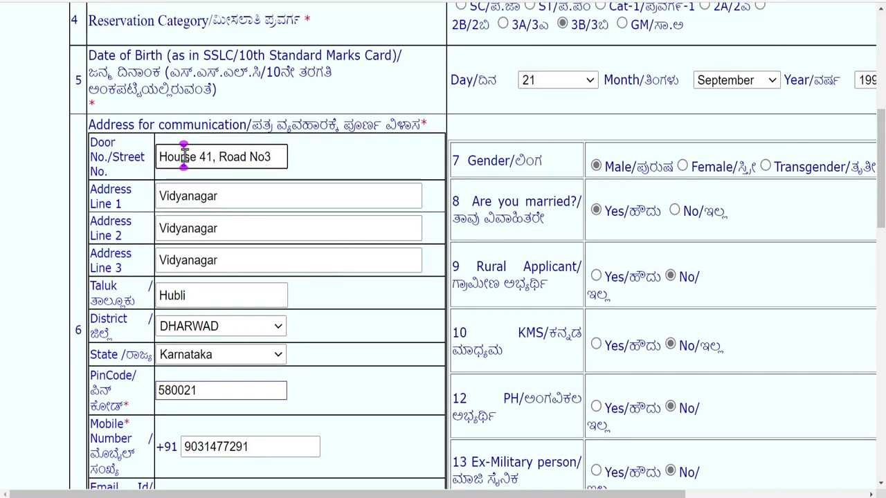
key(BackSpace)
click(339, 161)
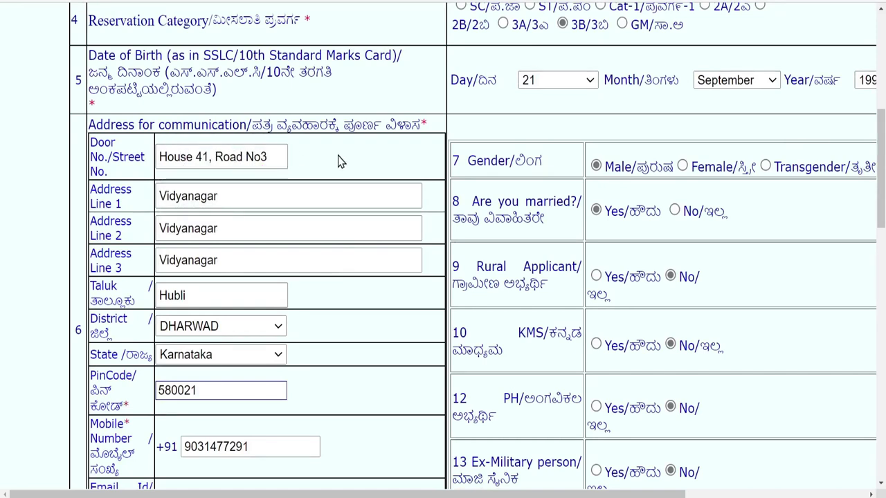
- Remove the comma after the house number in the Door No./Street No. entry, keeping the full number
click(210, 157)
key(BackSpace)
key(BackSpace)
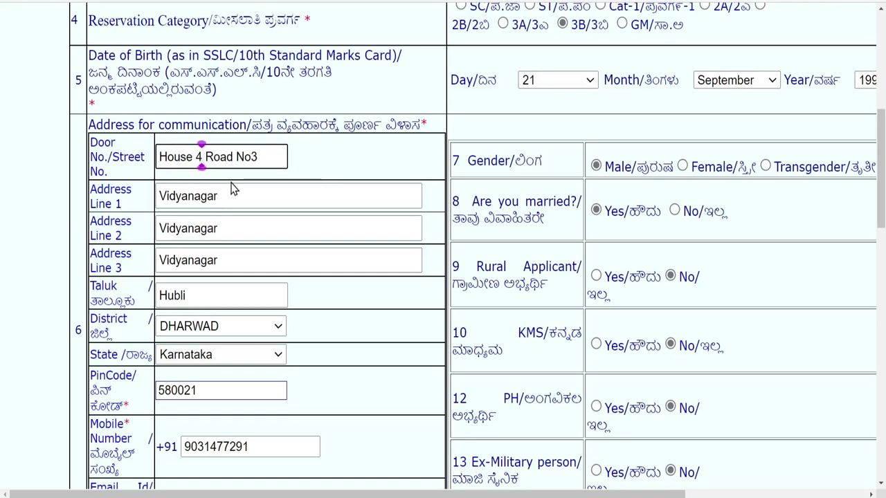
text(1)
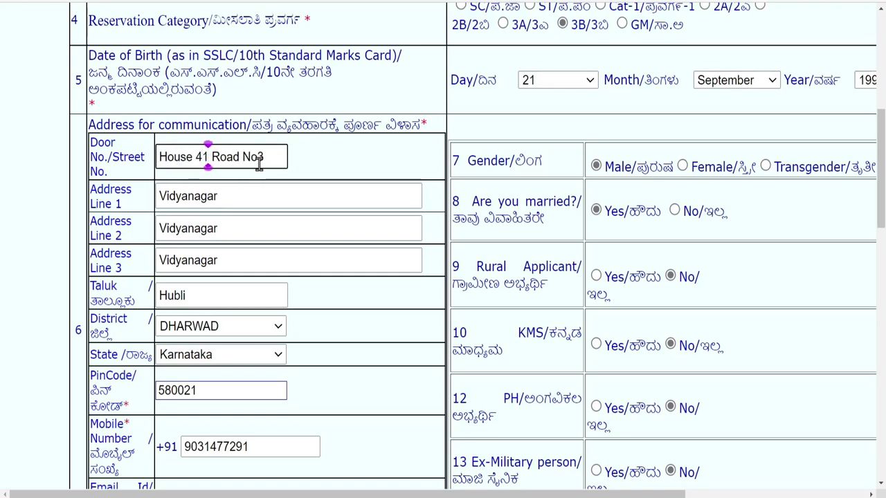
- Move the road part of the Door No./Street No. entry into Address Line 1, replacing its text
drag(267, 158, 214, 157)
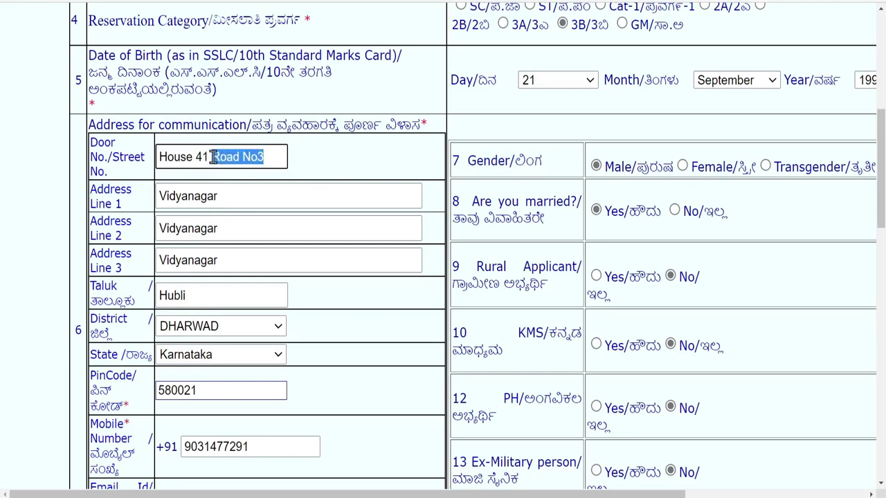
key(ctrl+x)
click(222, 194)
double_click(221, 195)
key(ctrl+v)
click(205, 196)
- Preview the corrected application and review the personal, address and qualification details
scroll(317, 306, down, 10)
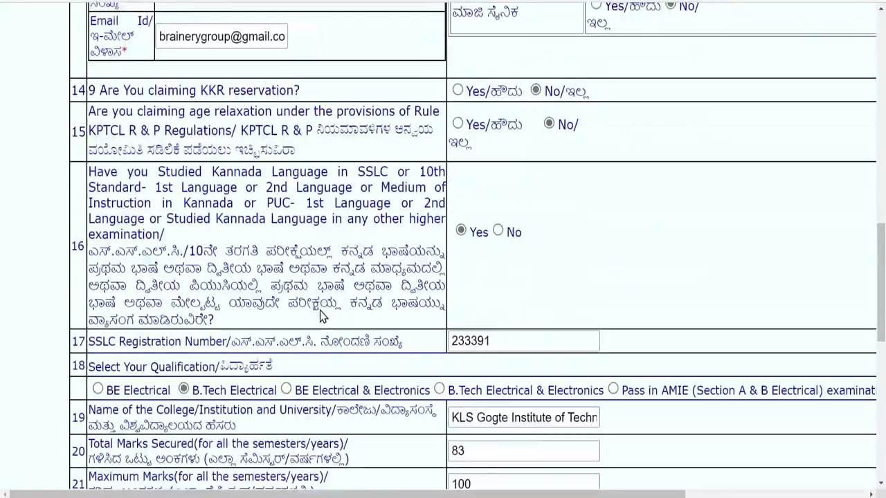
scroll(319, 309, down, 5)
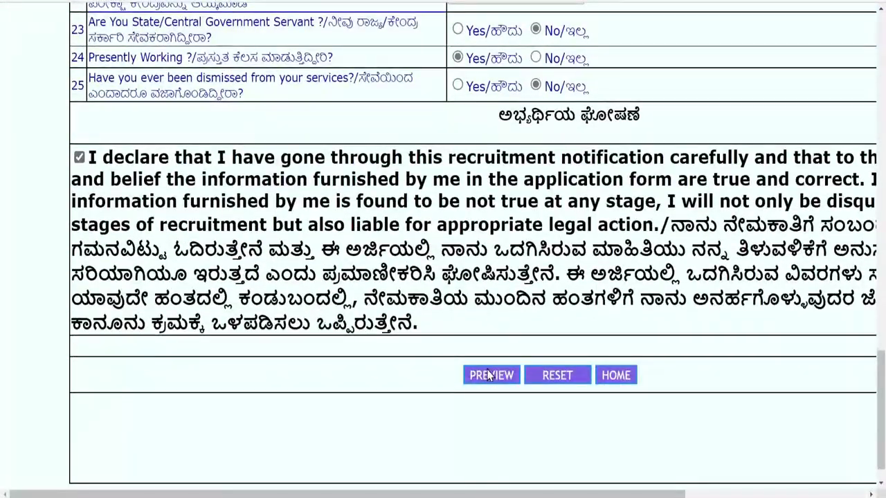
click(490, 376)
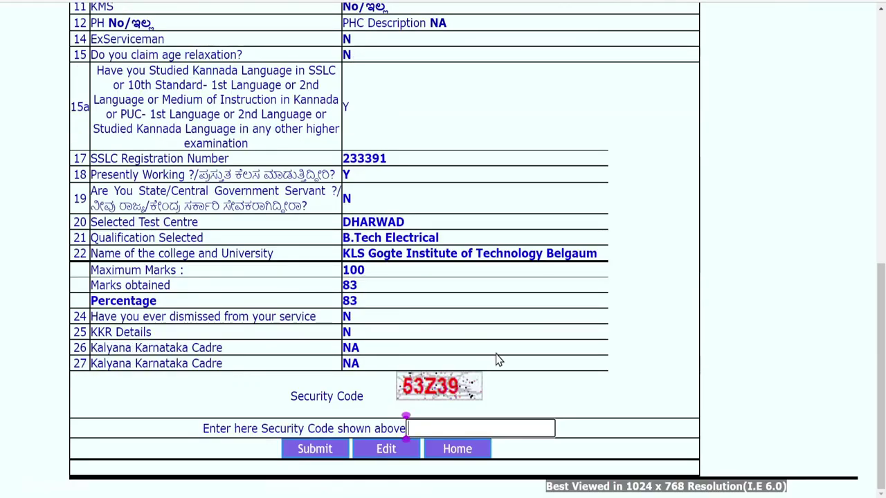
scroll(548, 249, up, 5)
scroll(549, 255, up, 4)
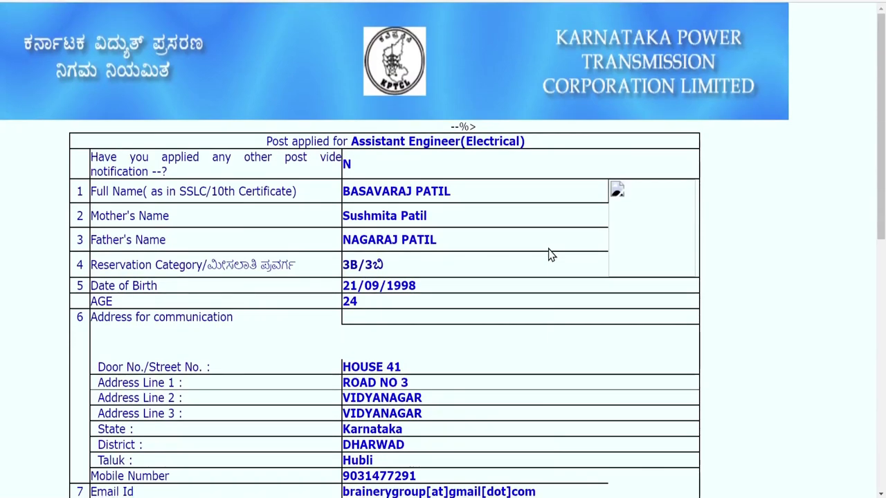
scroll(549, 255, down, 6)
scroll(548, 255, down, 3)
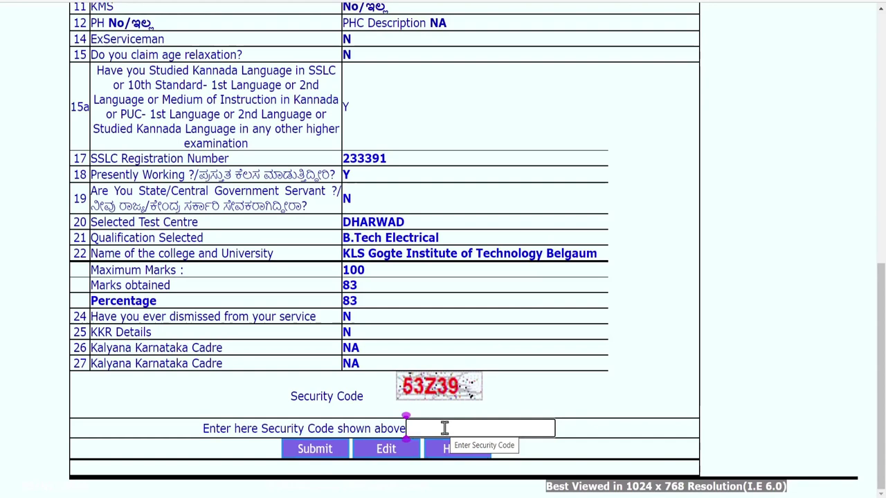
- Enter the displayed security code and submit the application
click(444, 429)
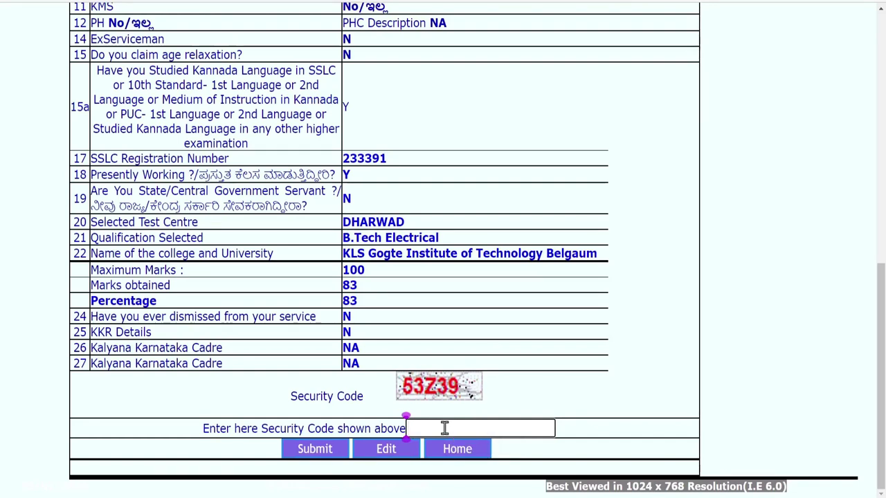
text(53Z39)
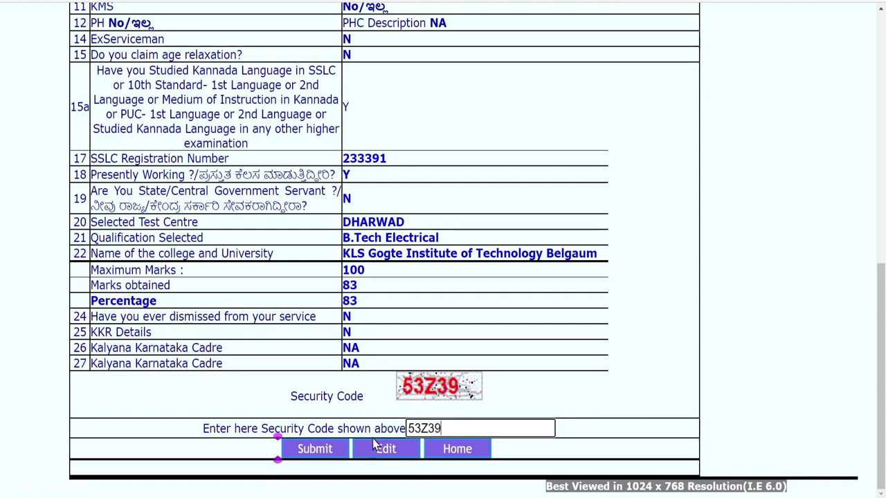
click(325, 451)
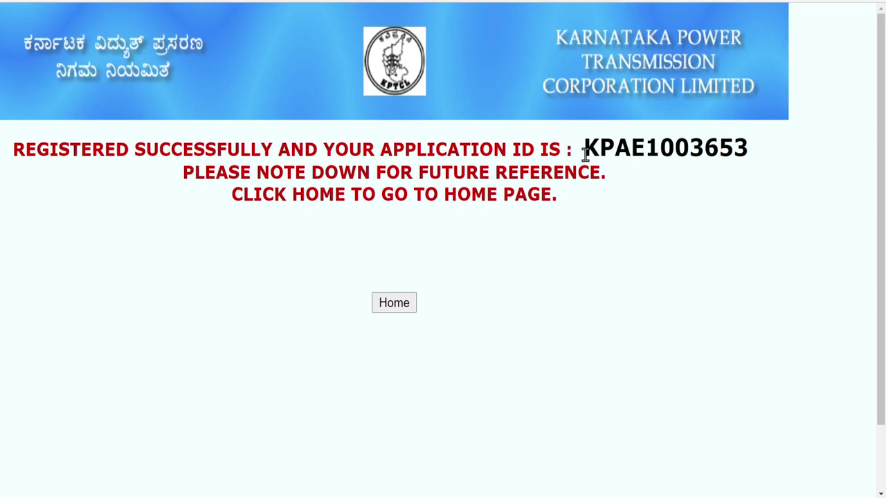
- Highlight the issued application ID and return to the home page
drag(585, 150, 744, 143)
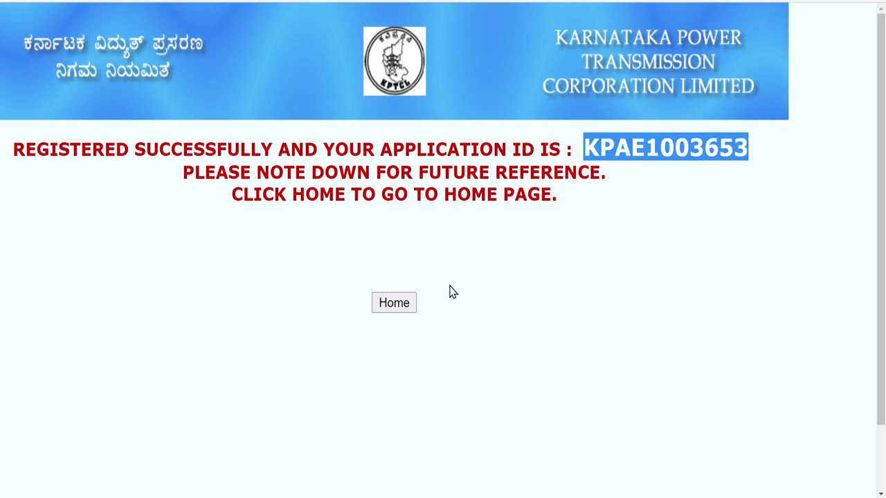
click(400, 316)
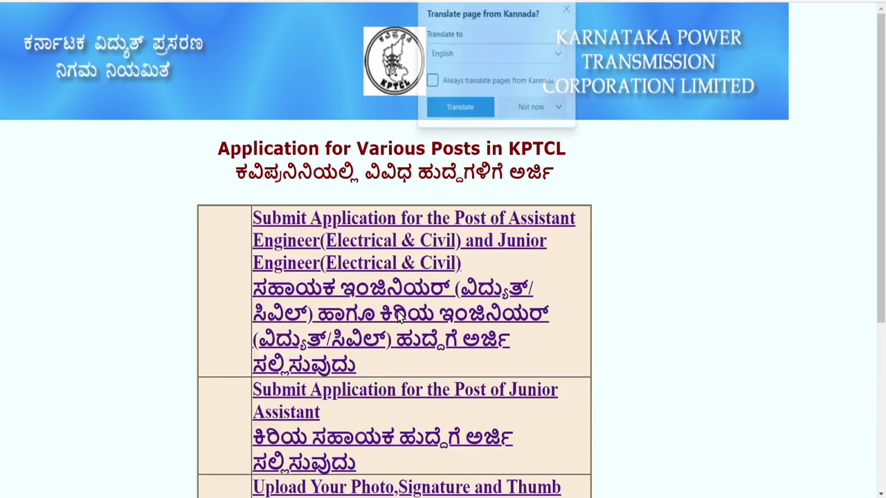
- Dismiss the translation prompt, open the photo, signature and thumb impression upload page, and paste the application ID
click(568, 8)
scroll(419, 332, down, 2)
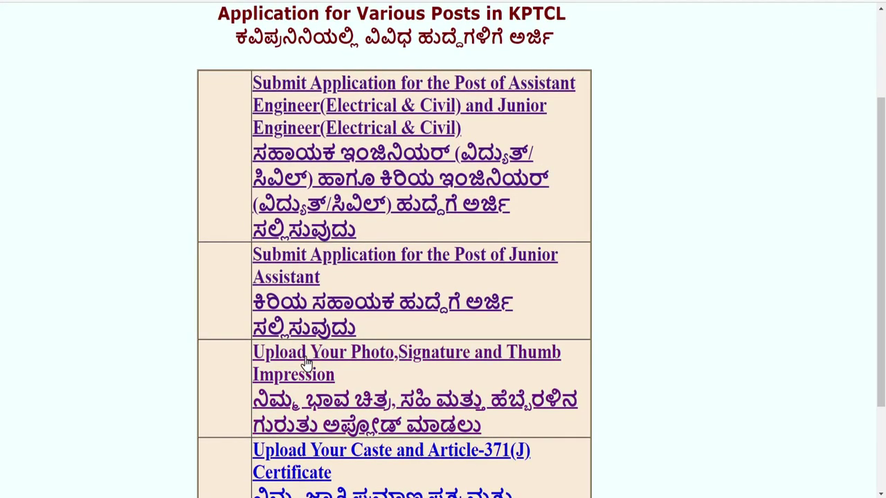
click(307, 363)
click(369, 289)
key(ctrl+v)
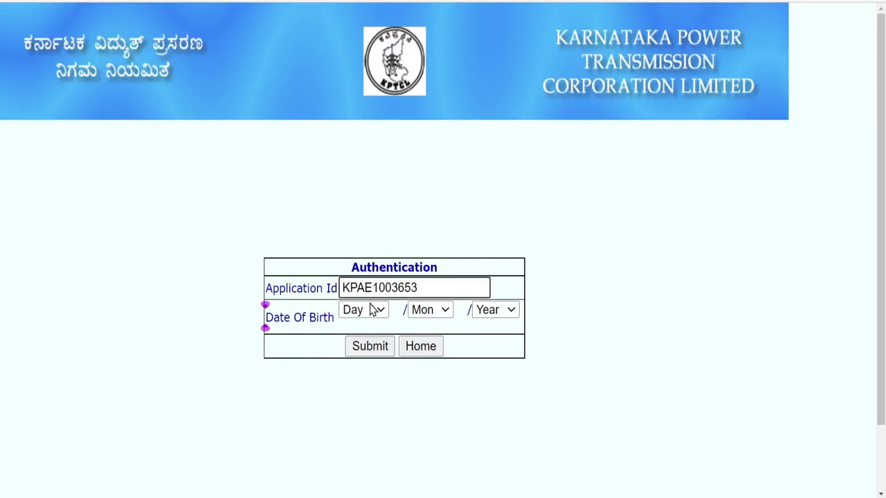
- Select the applicant's date of birth and submit the authentication form to reach the upload page
click(372, 313)
click(371, 311)
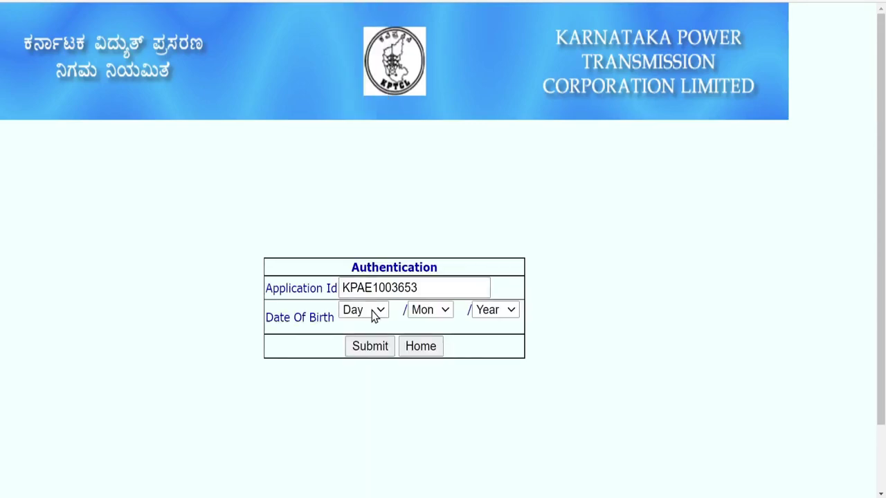
click(372, 311)
scroll(362, 275, down, 2)
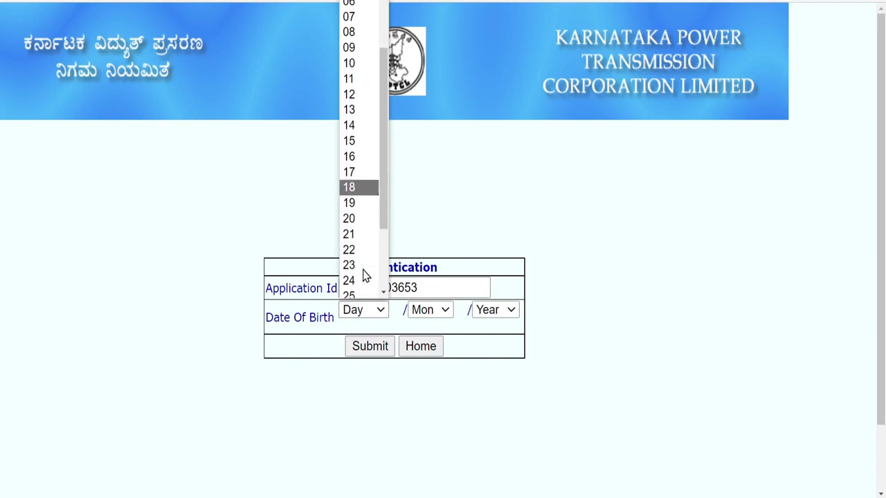
click(350, 235)
click(433, 317)
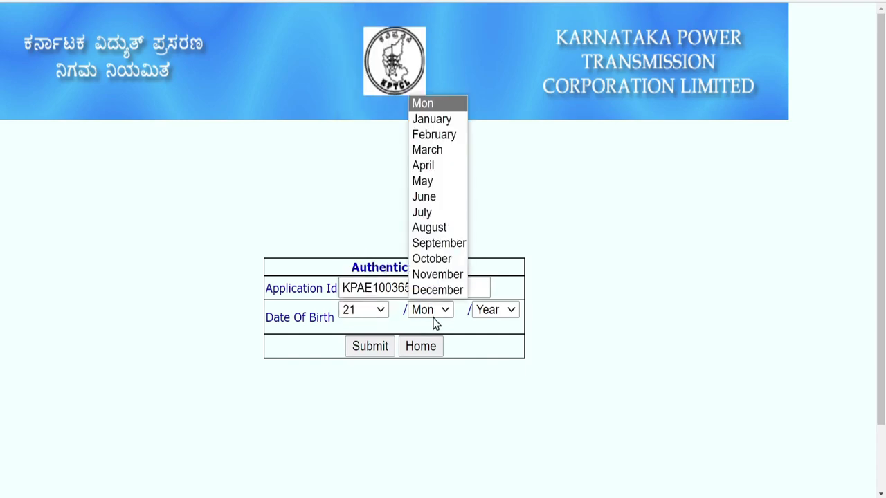
click(429, 244)
click(491, 312)
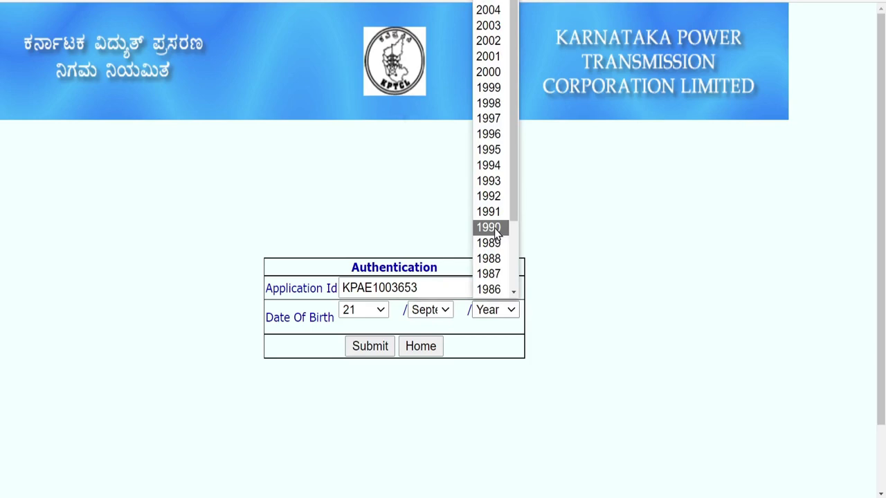
click(488, 105)
click(367, 349)
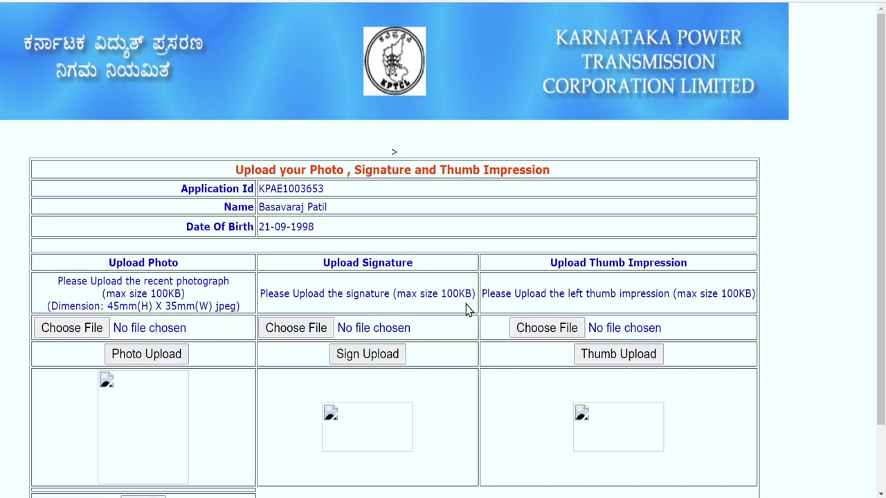
scroll(460, 309, down, 2)
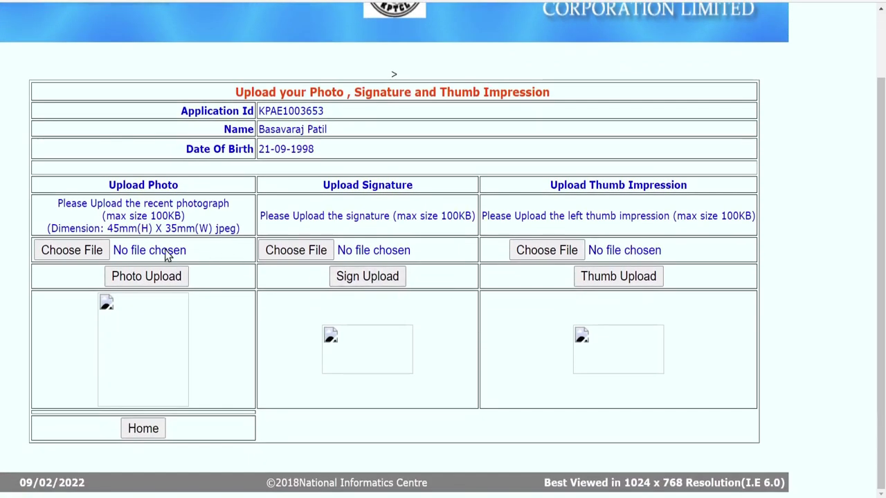
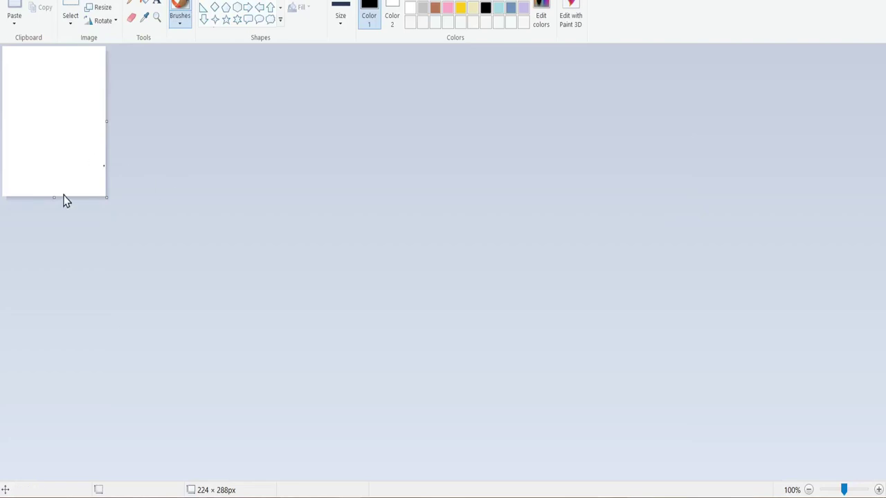
- Switch to Paint and open KPTCL Photo.jpg from the Desktop
click(28, 2)
click(40, 36)
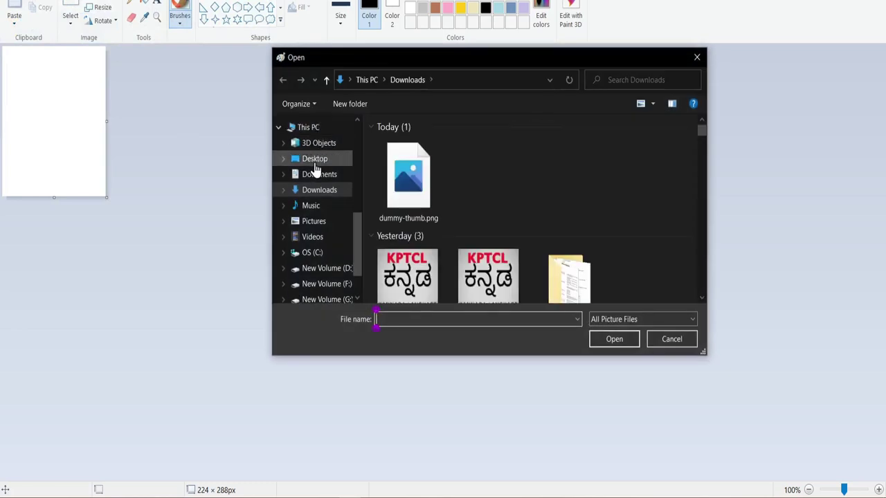
click(315, 159)
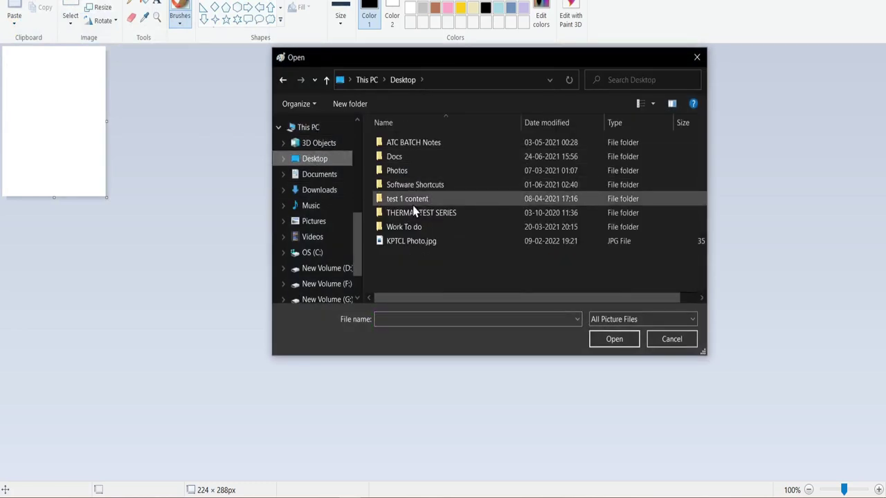
double_click(412, 242)
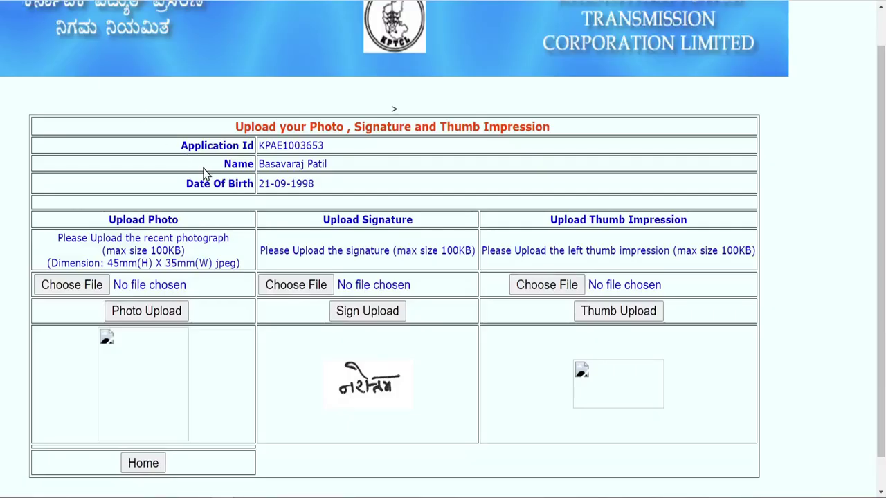
scroll(204, 173, down, 1)
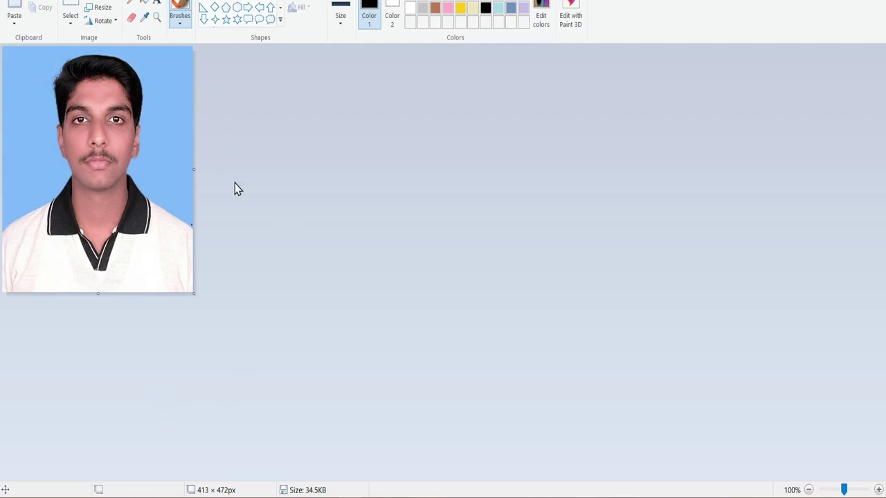
- Set the photo to resize by pixels with a vertical size of 360, and turn off Maintain aspect ratio
click(98, 8)
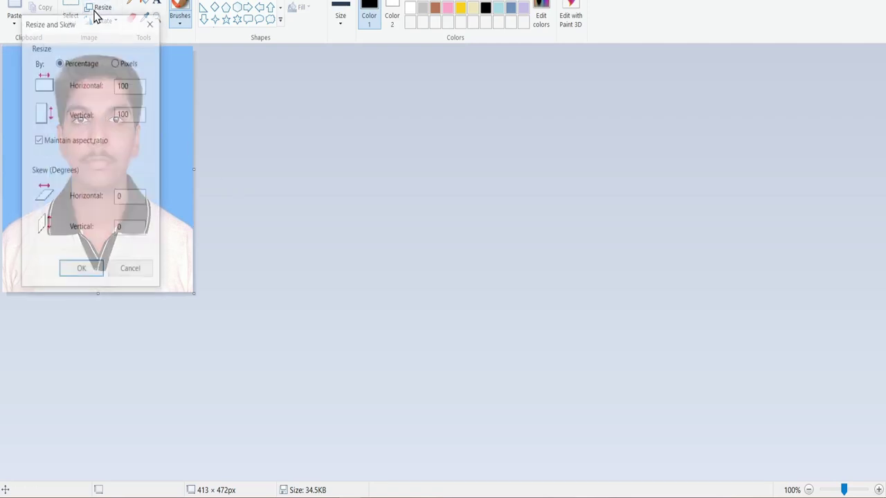
click(117, 62)
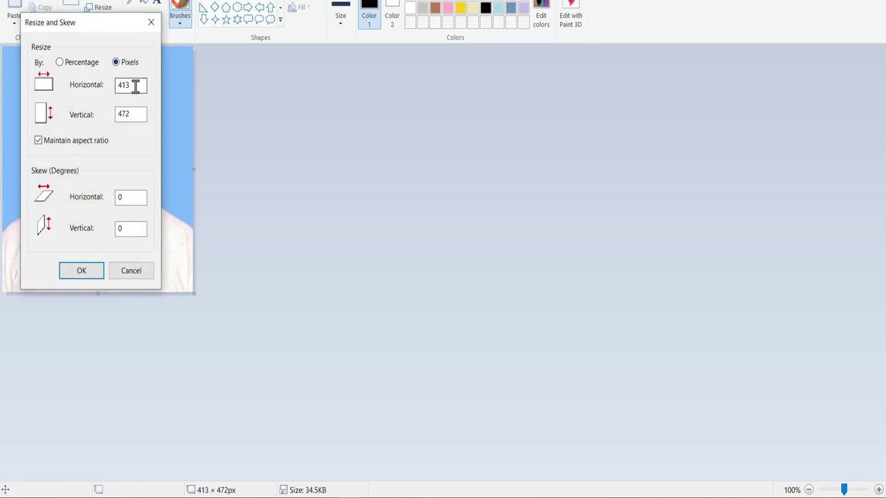
click(135, 85)
double_click(135, 85)
click(134, 115)
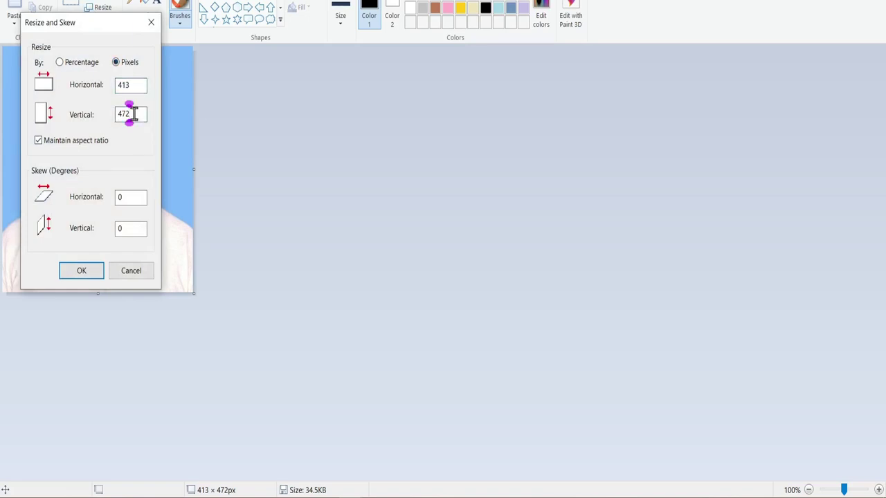
double_click(133, 114)
key(BackSpace)
text(360)
click(141, 137)
- Set the photo's horizontal size to 280 pixels and apply the resize
click(137, 85)
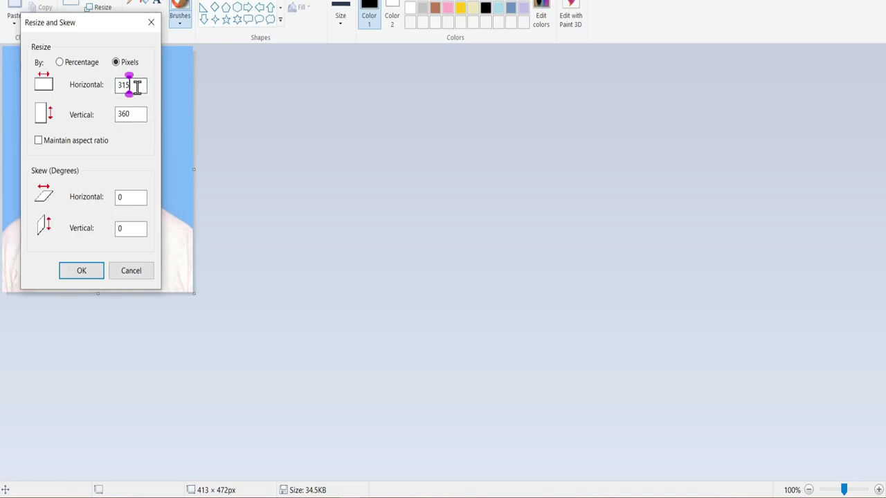
double_click(137, 86)
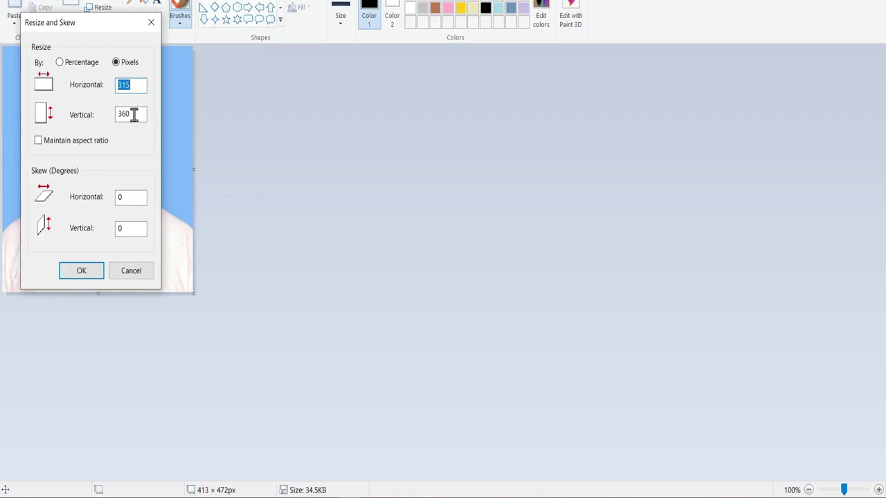
key(BackSpace)
text(280)
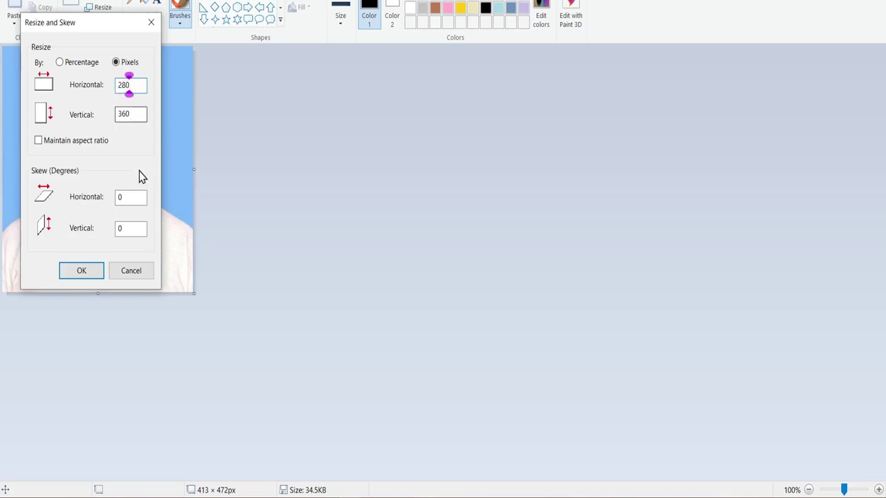
click(85, 274)
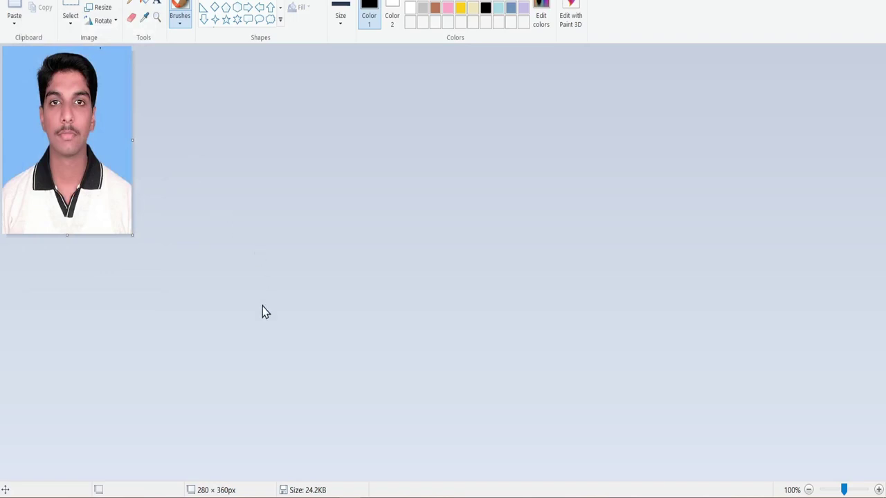
- Scale the photo to 90 percent with its aspect ratio maintained, and save the file
click(129, 205)
click(98, 6)
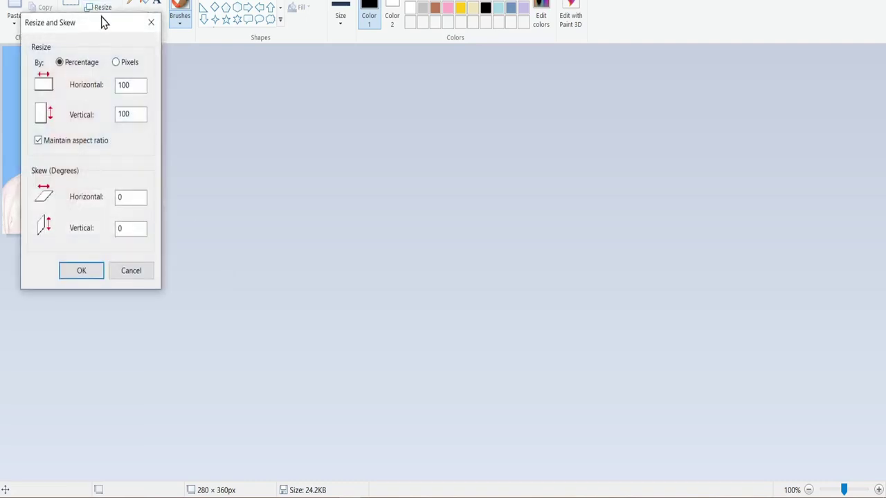
click(131, 85)
double_click(131, 85)
key(BackSpace)
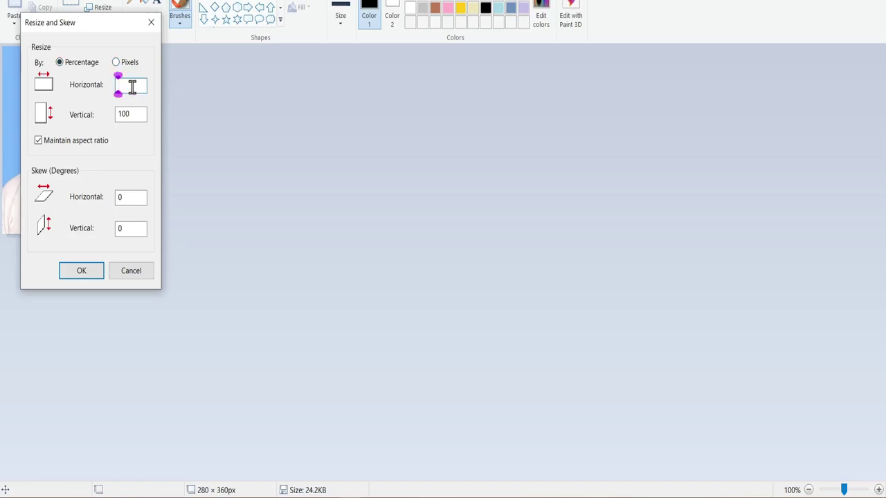
text(8)
text(0)
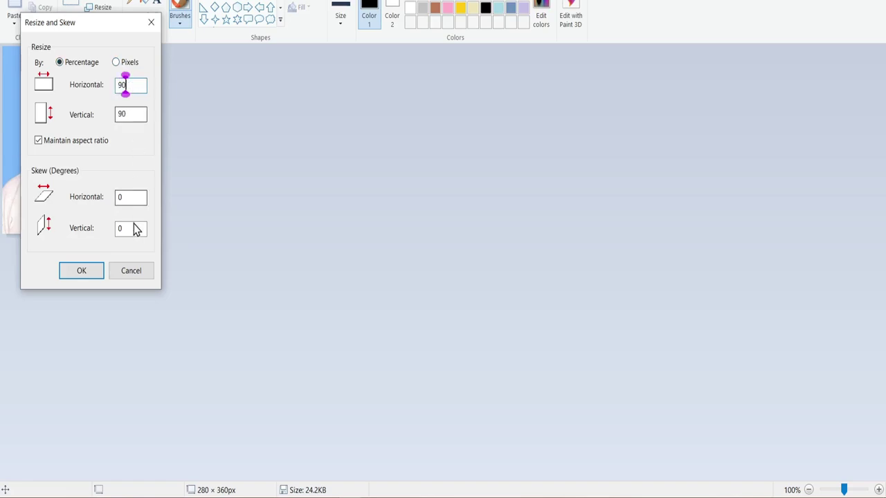
click(81, 273)
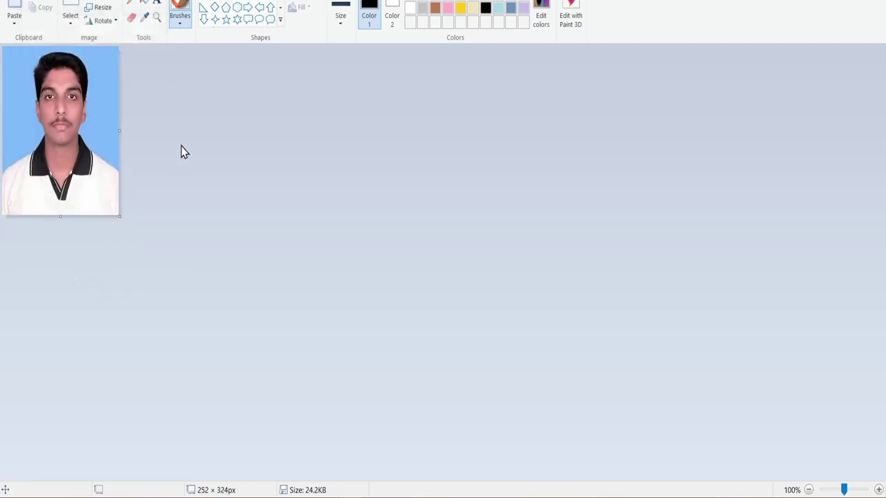
key(ctrl+s)
- Return to the KPTCL upload page in the browser and upload KPTCL Photo.jpg from the Desktop as the photo
click(223, 450)
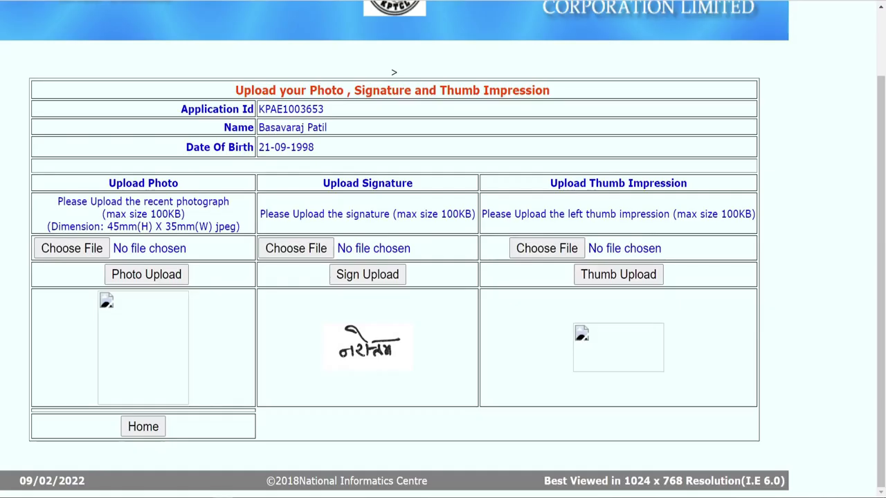
click(72, 248)
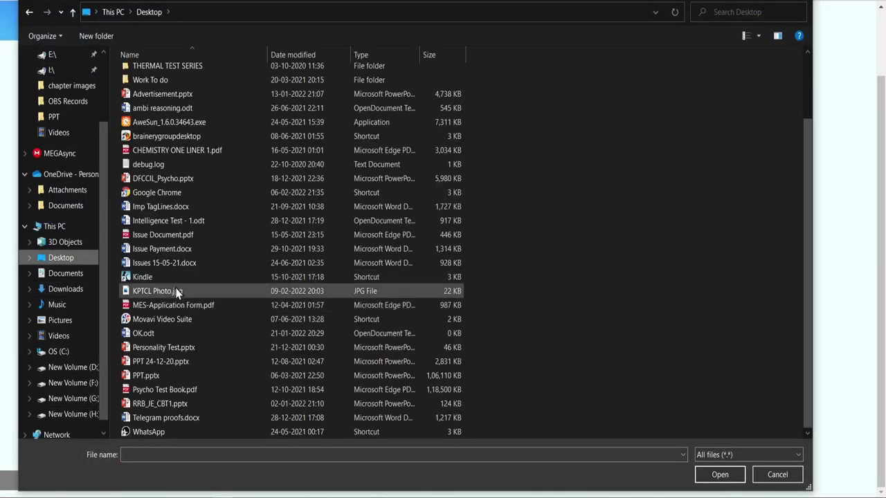
double_click(174, 290)
scroll(147, 280, up, 2)
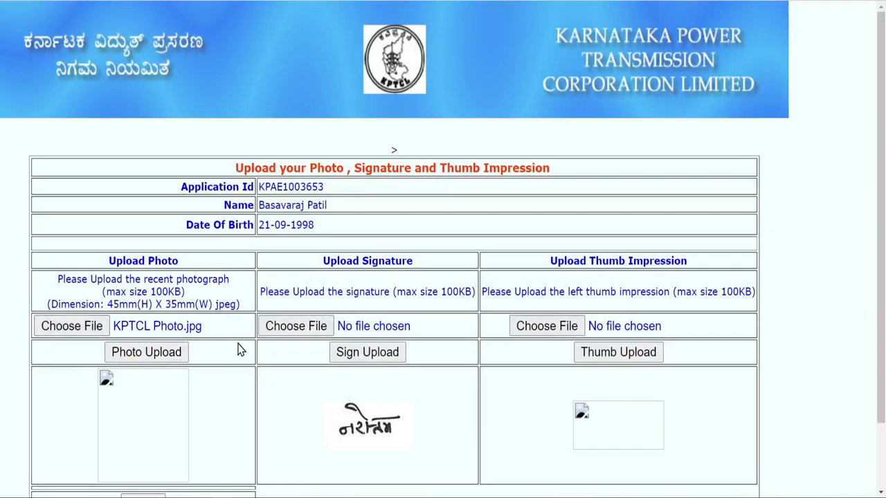
click(158, 357)
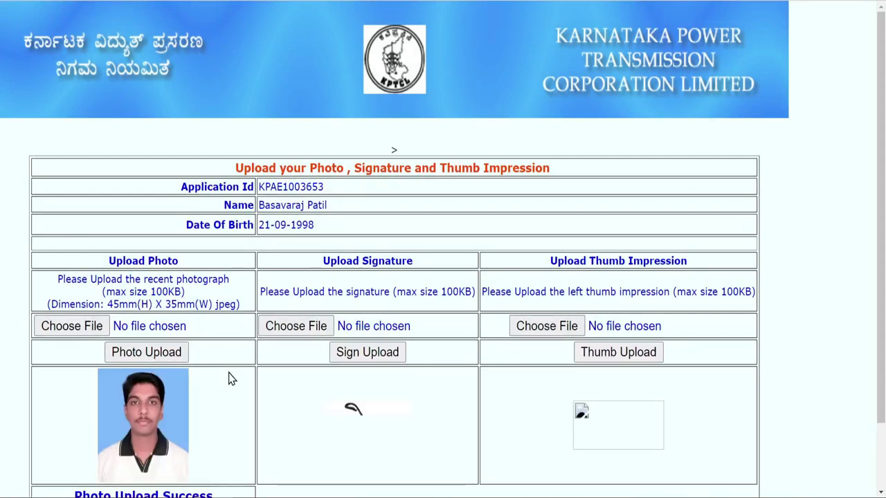
- Switch to the CompressNow website and raise its image compression level above 20%
scroll(232, 378, down, 1)
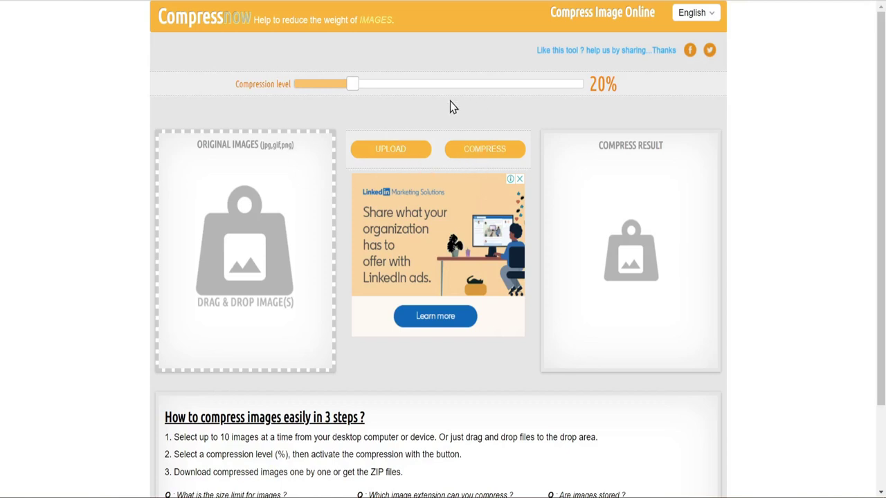
click(425, 85)
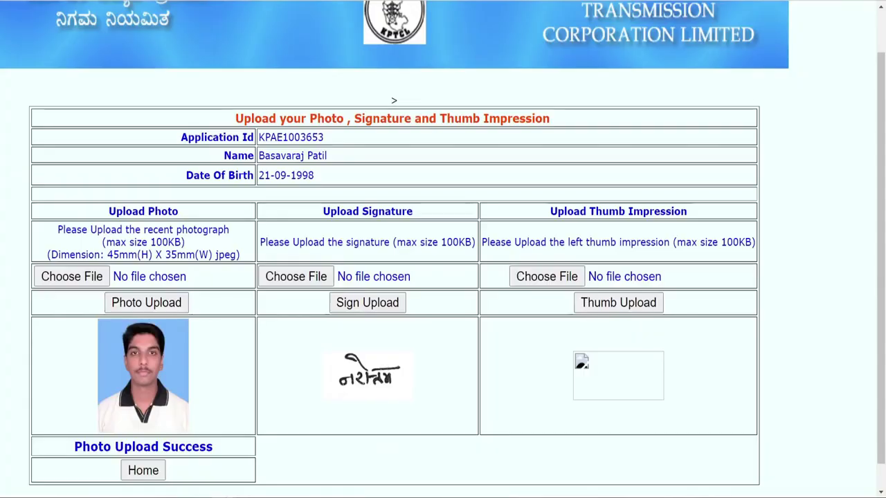
- Try to upload dummy-thumb.png from Downloads as the thumb impression on the KPTCL upload page
click(585, 307)
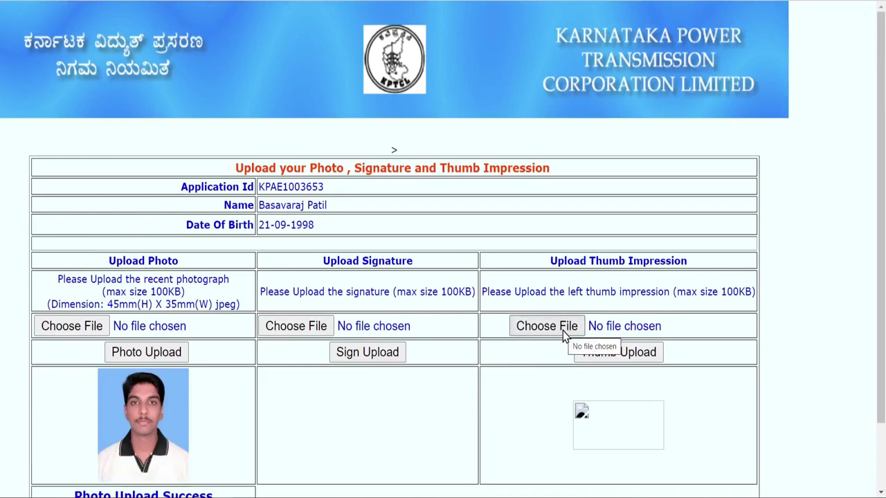
click(562, 330)
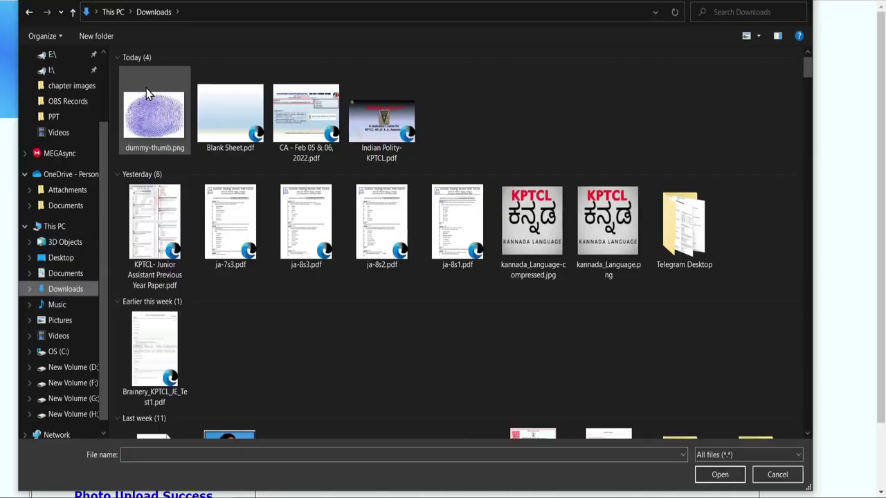
double_click(146, 88)
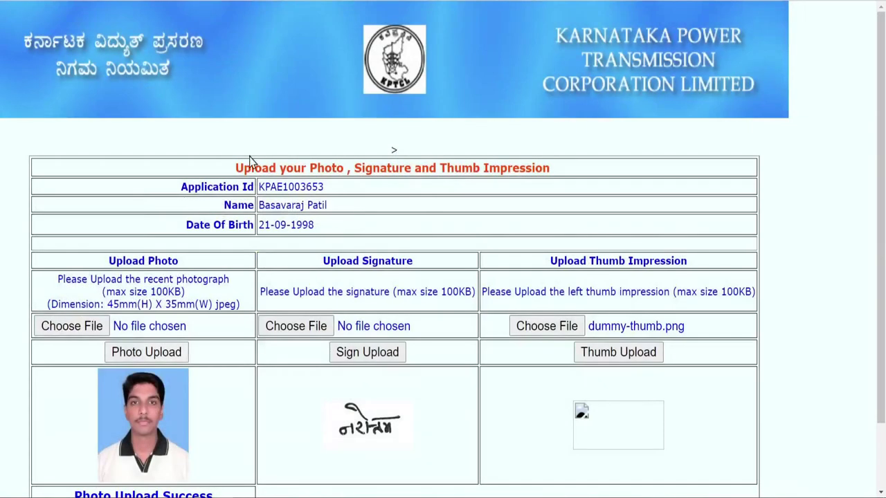
click(607, 363)
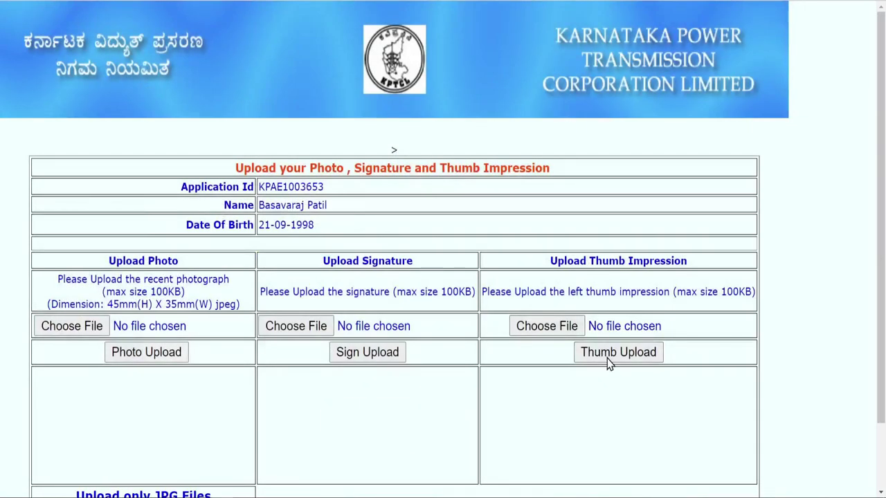
scroll(688, 353, down, 2)
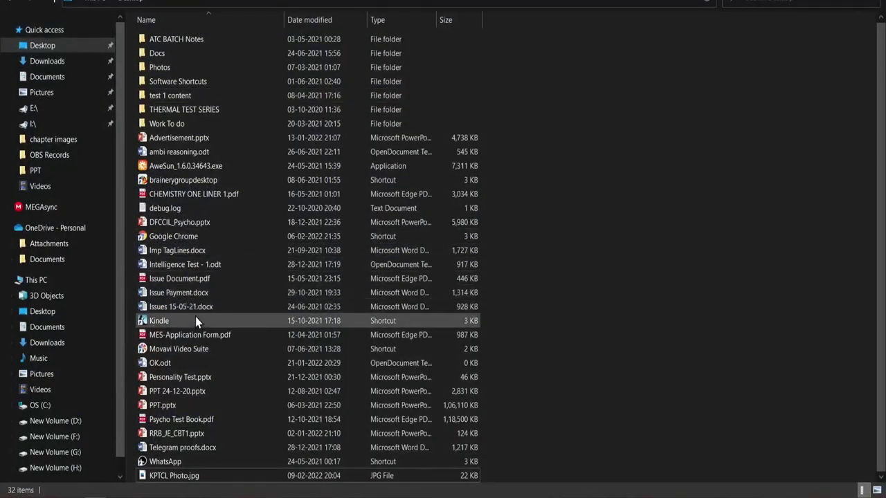
- Open the properties of KPTCL Photo.jpg on the Desktop and change the extension in its file name to .png
click(173, 477)
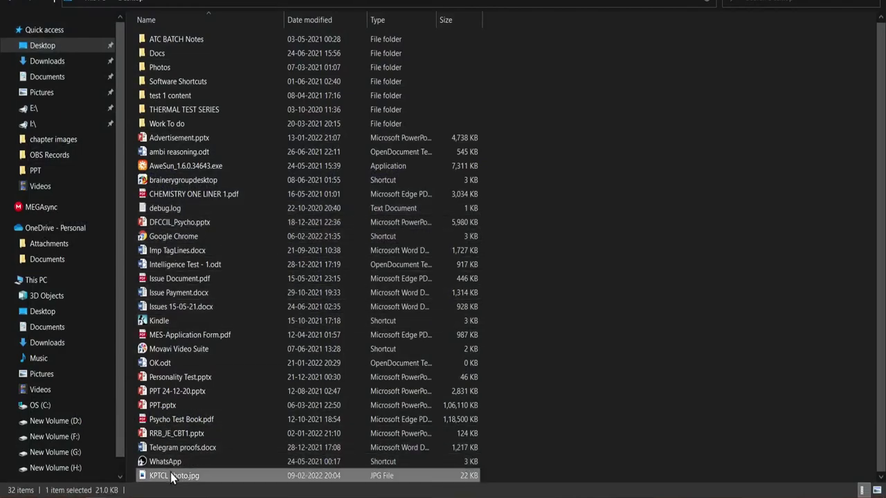
right_click(205, 476)
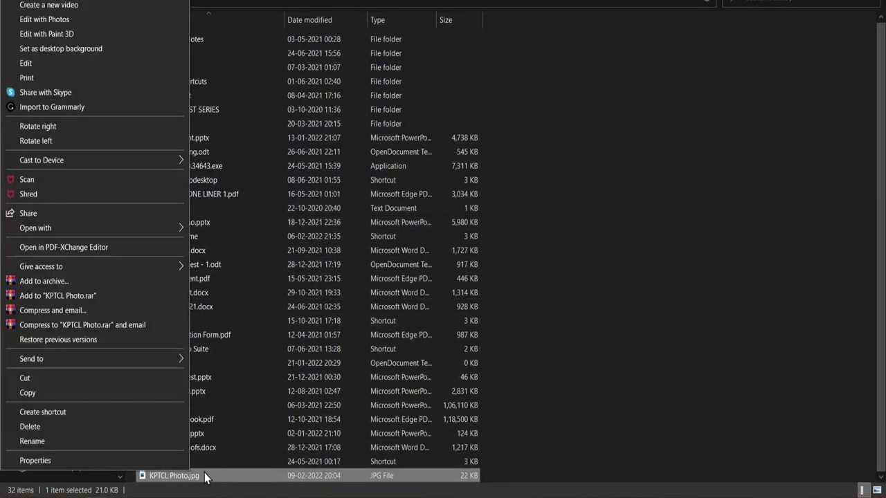
click(173, 463)
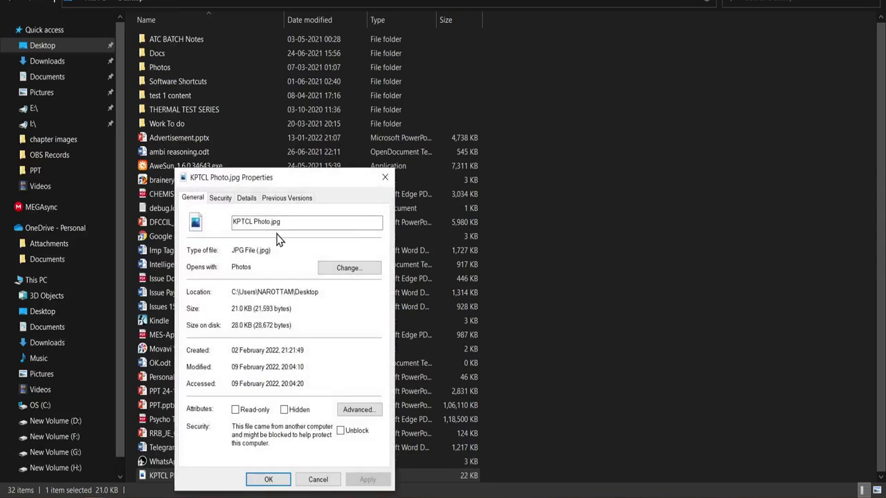
click(280, 222)
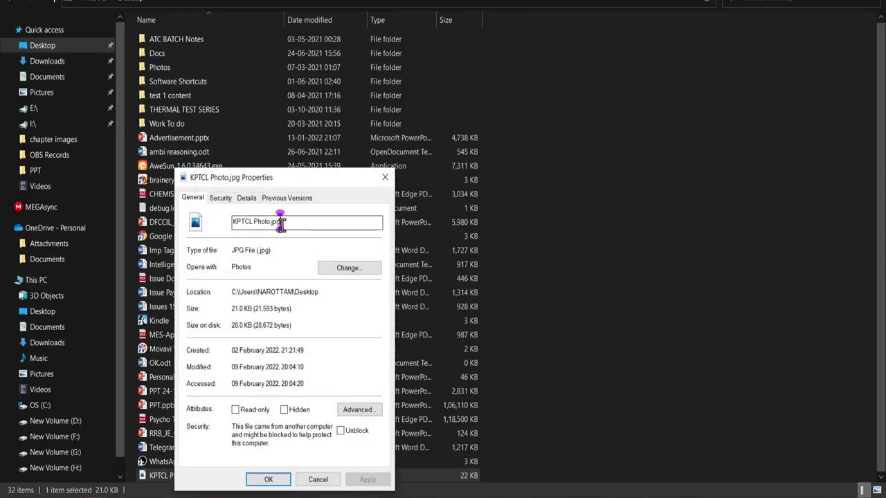
key(BackSpace)
key(BackSpace)
key(BackSpace)
key(BackSpace)
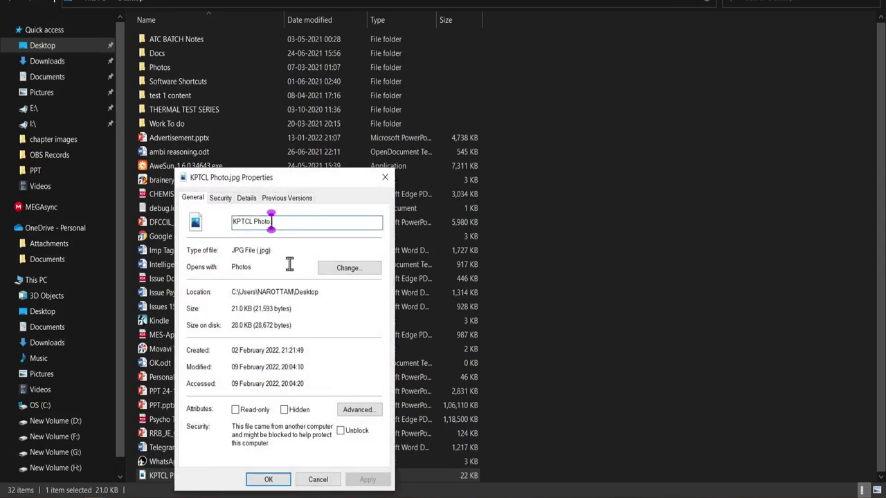
text(.png)
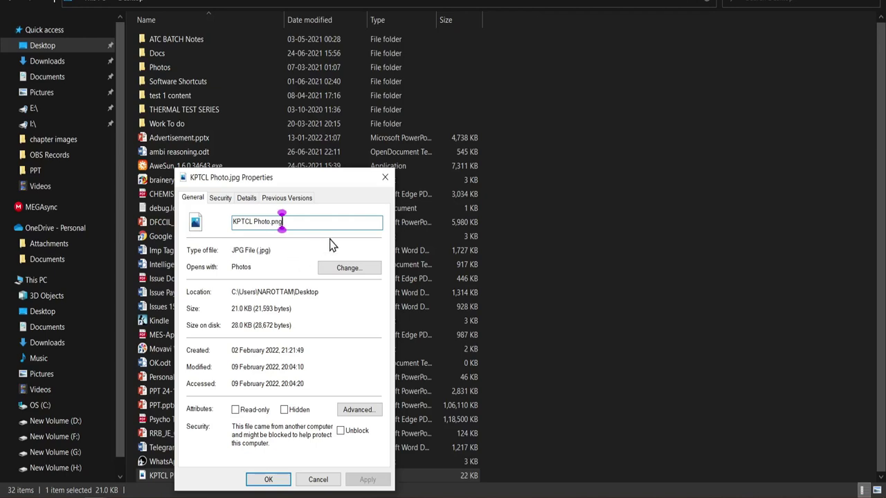
- Restore the .jpg extension in the photo's file name and close its properties
key(BackSpace)
key(BackSpace)
key(BackSpace)
key(BackSpace)
text(jpg)
click(267, 479)
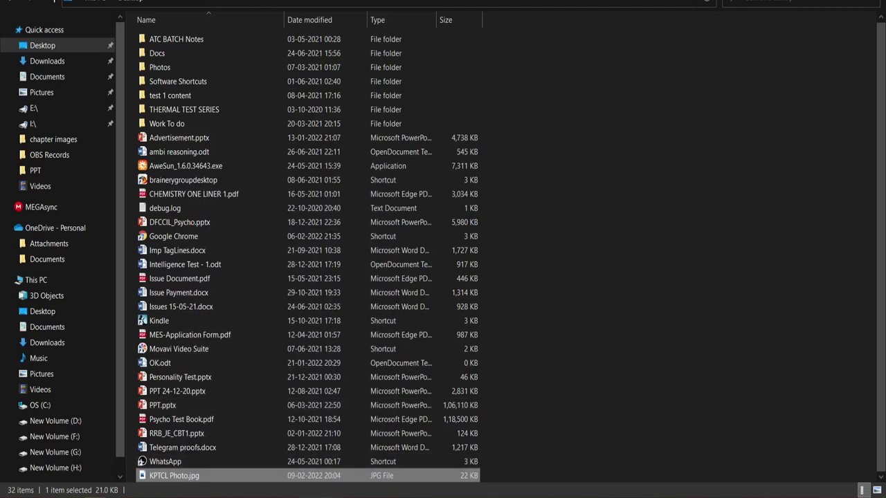
- Switch back to the KPTCL upload page in the browser, return to the recruitment home page and dismiss the translation offer
mouse_move(265, 497)
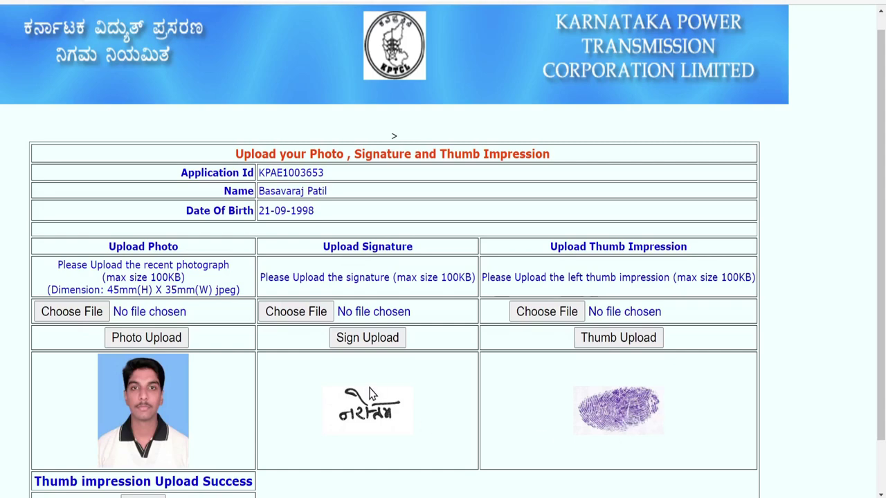
scroll(374, 394, down, 1)
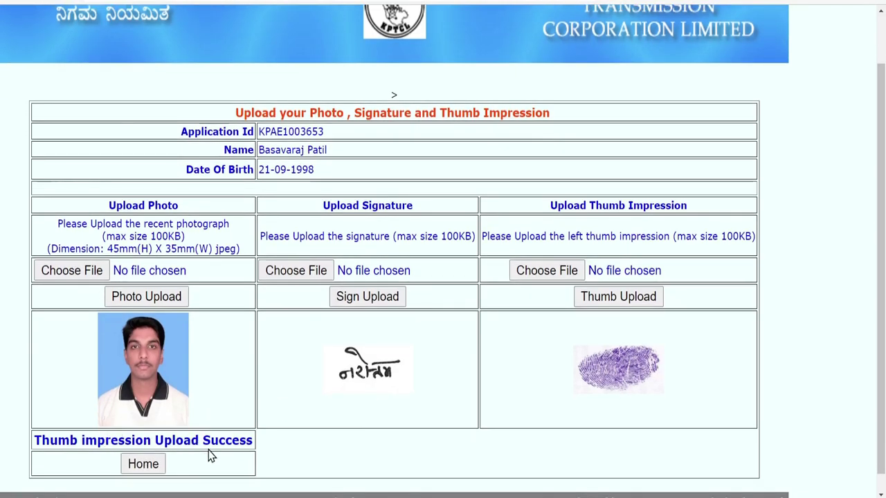
scroll(331, 449, up, 1)
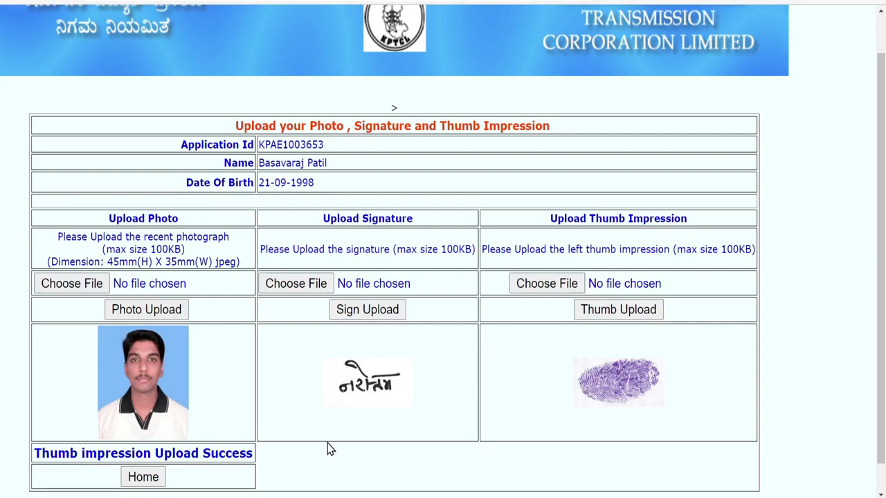
click(144, 477)
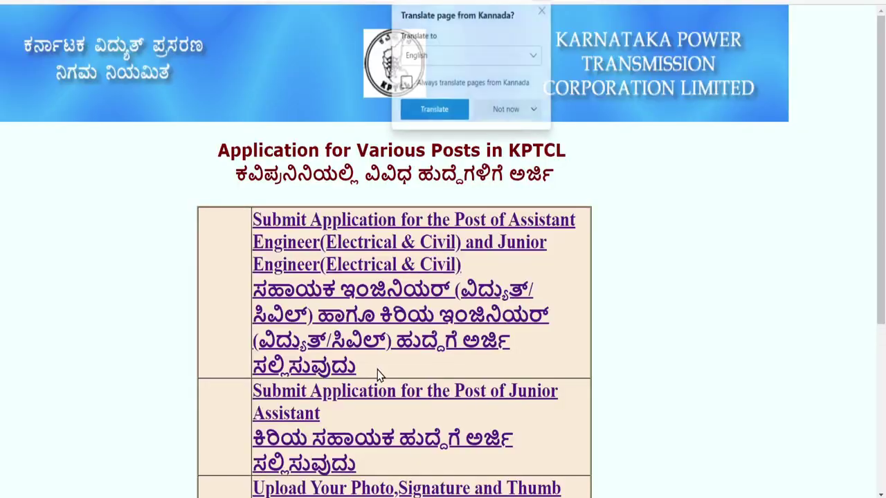
click(542, 10)
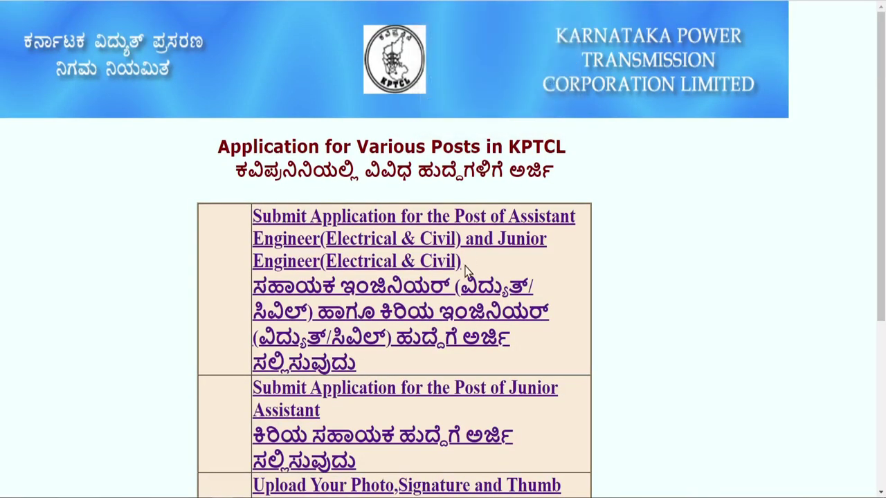
- Generate the postal challan by submitting the applicant's application ID and date of birth, and look through its fee and payment details
scroll(465, 283, down, 3)
scroll(465, 289, down, 1)
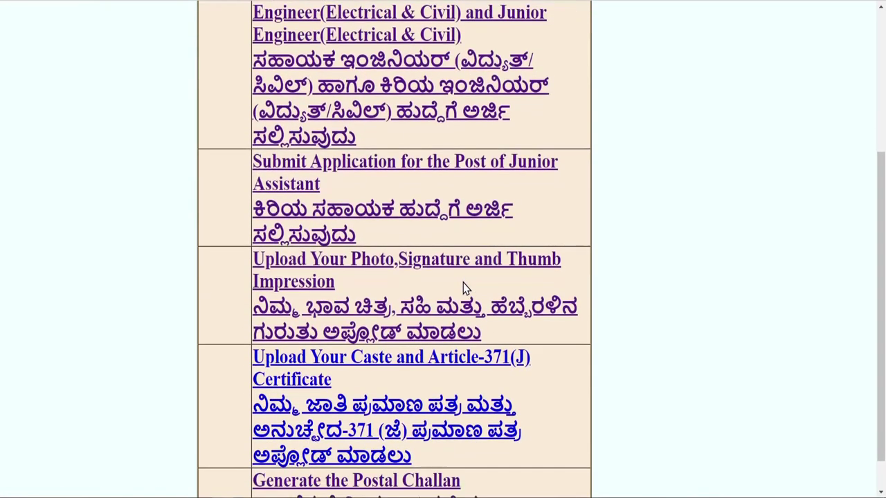
scroll(298, 366, down, 1)
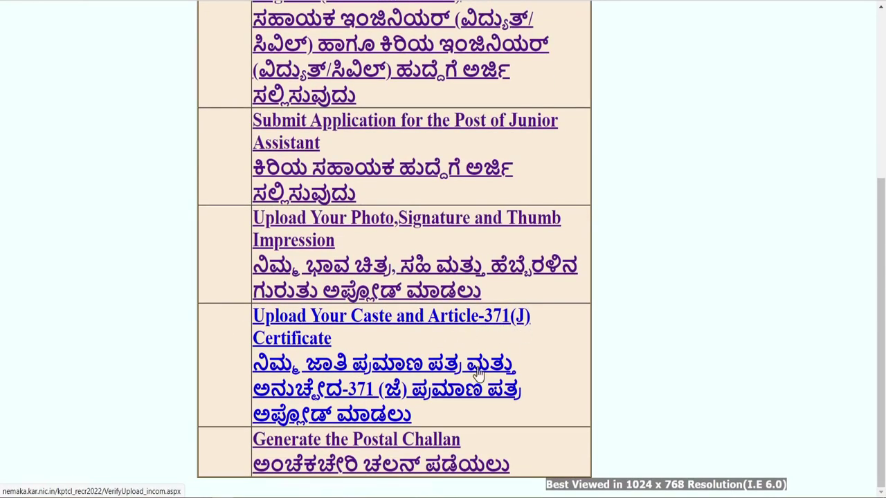
click(382, 446)
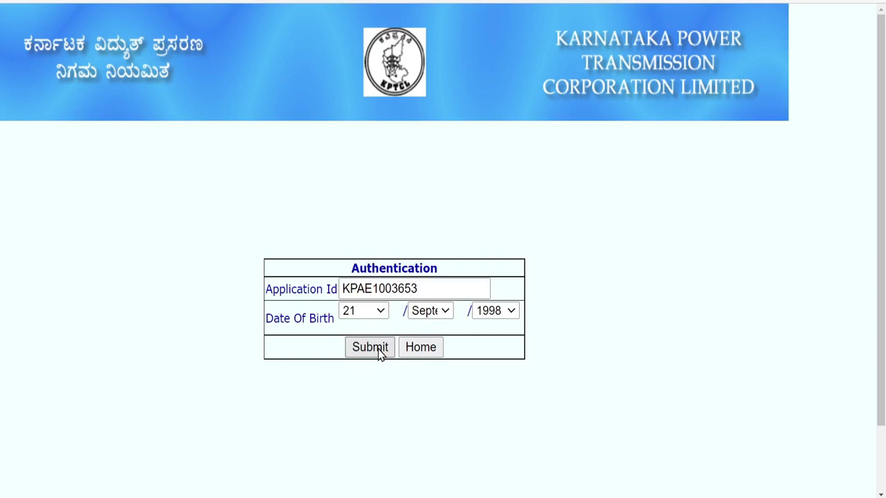
click(371, 347)
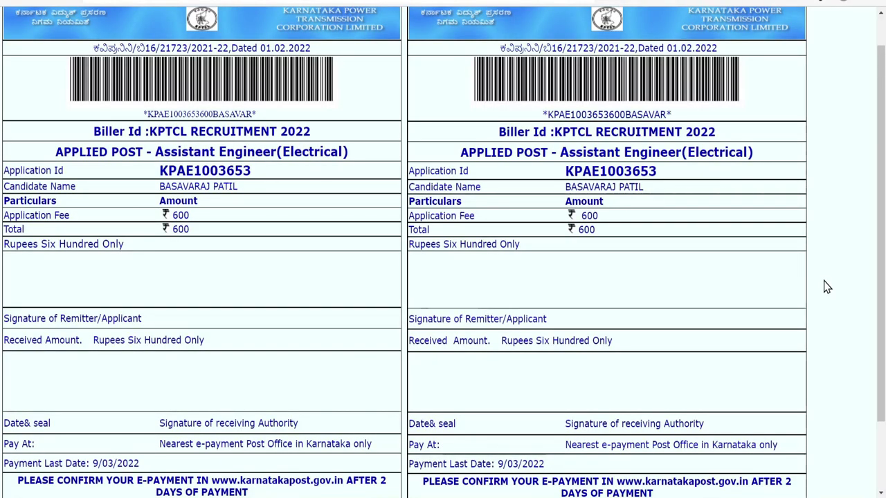
scroll(506, 295, down, 1)
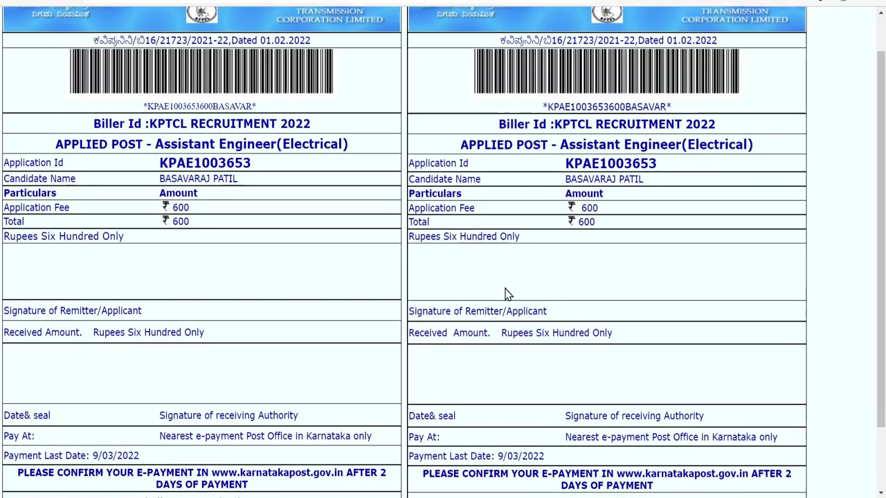
scroll(506, 295, down, 1)
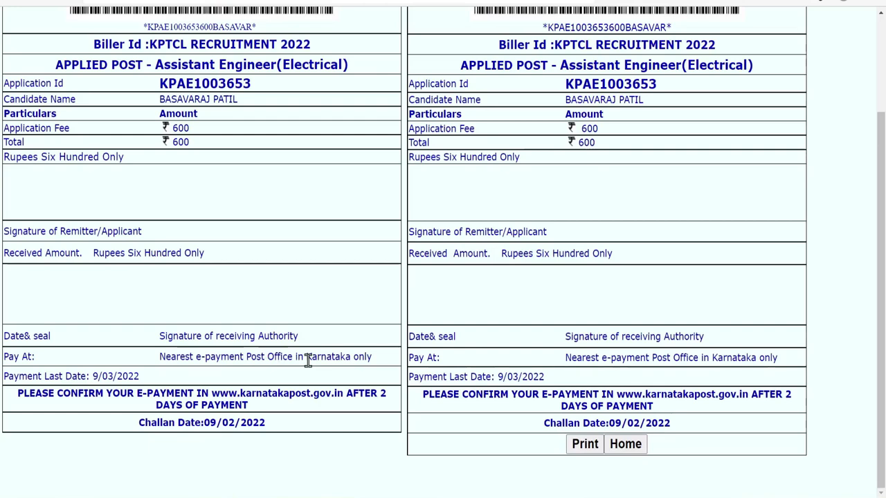
scroll(308, 361, up, 1)
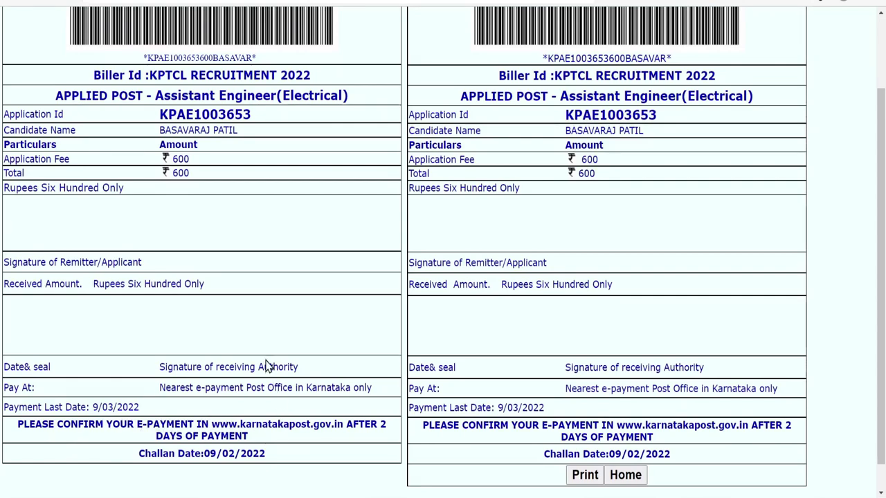
scroll(268, 367, up, 1)
scroll(269, 368, down, 1)
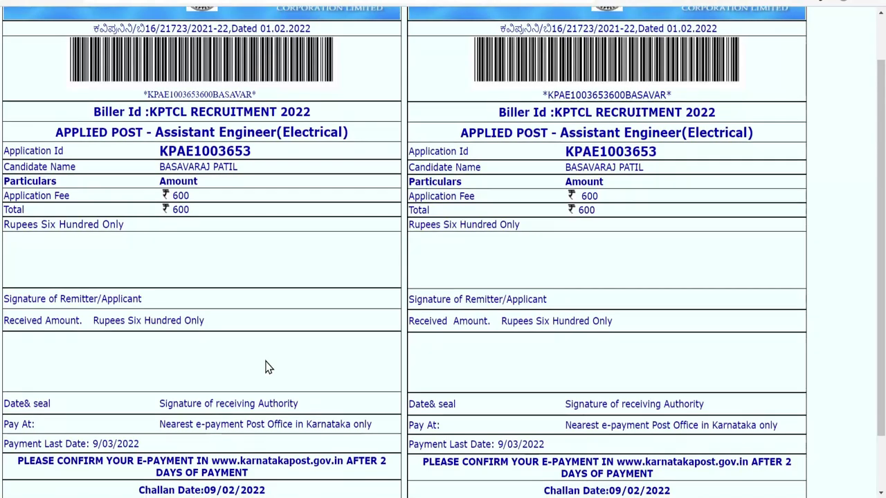